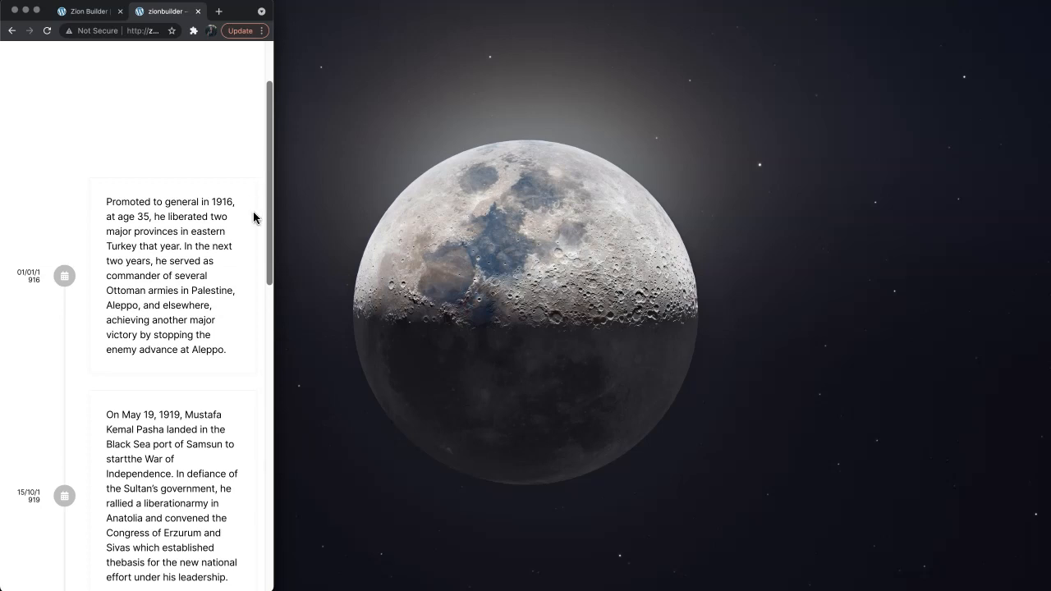
- Review the published timeline page at a narrow width and widen the browser window to check its responsive layout
scroll(253, 218, up, 6)
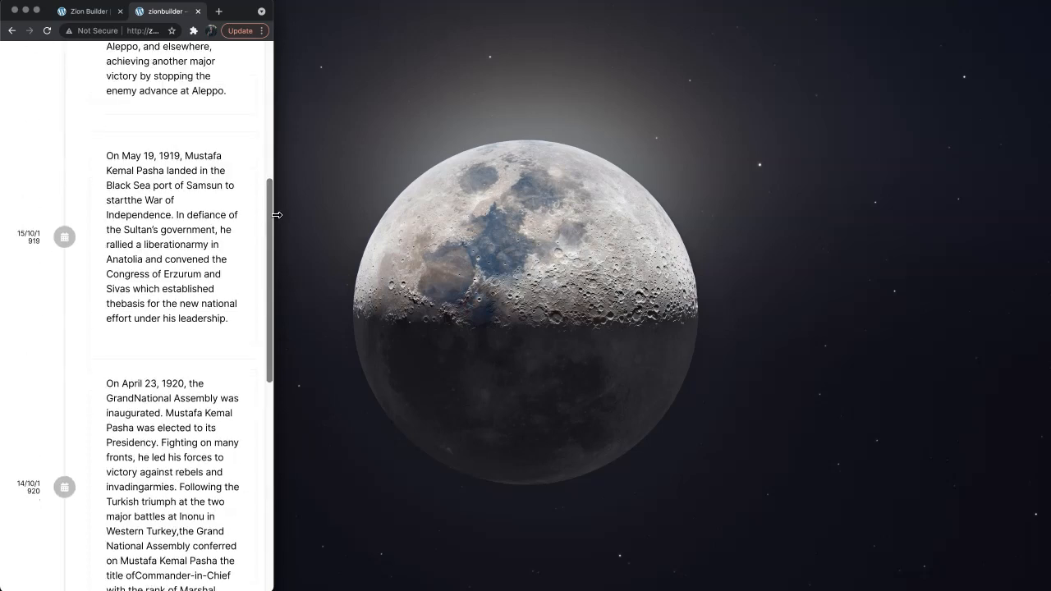
drag(275, 216, 1047, 240)
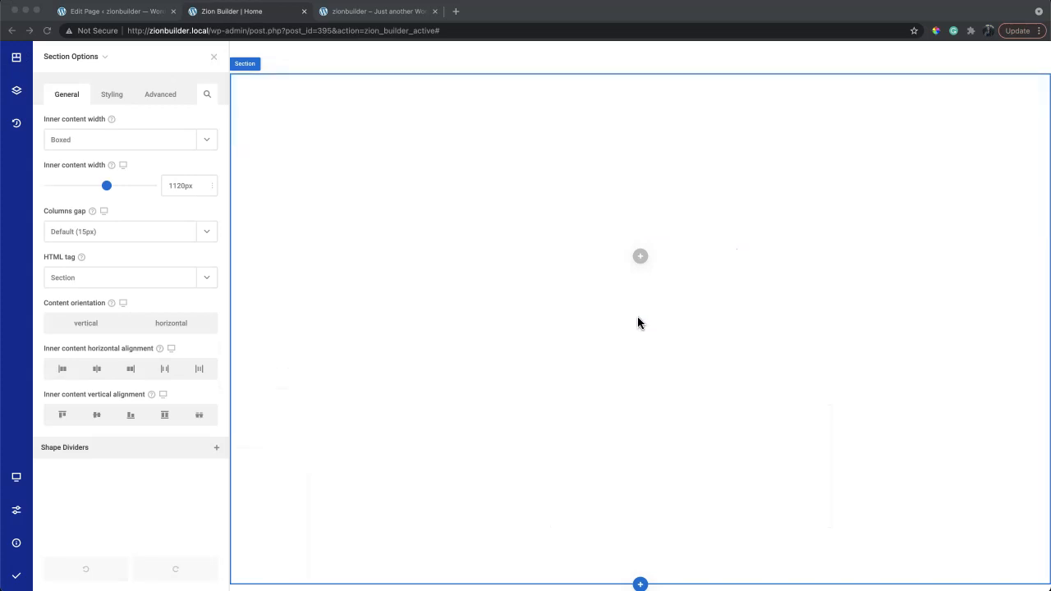
- Search the elements for "content" and insert a Content Timeline inside the empty section
click(640, 257)
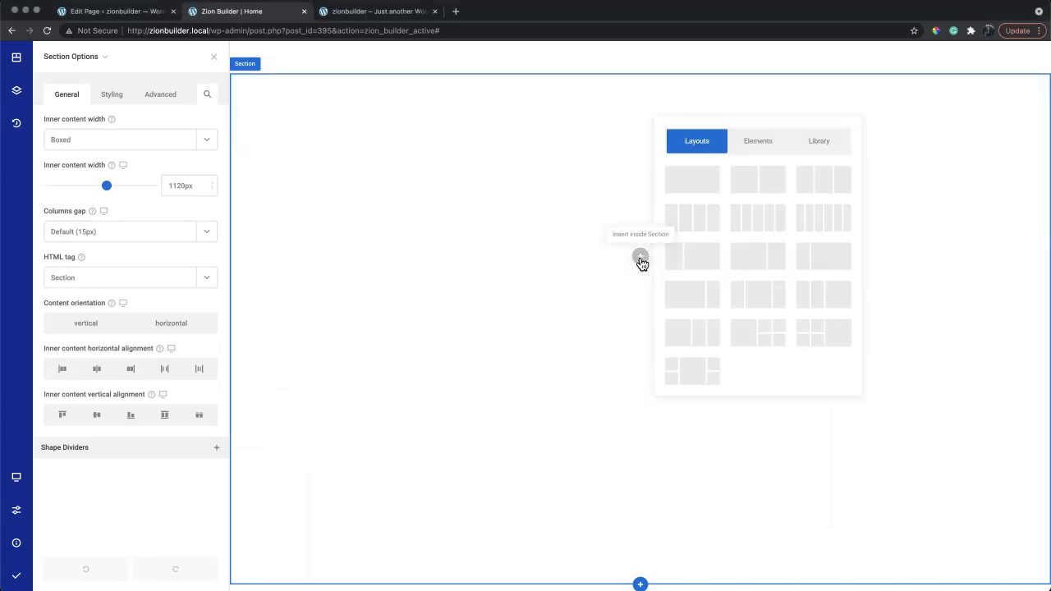
text(content)
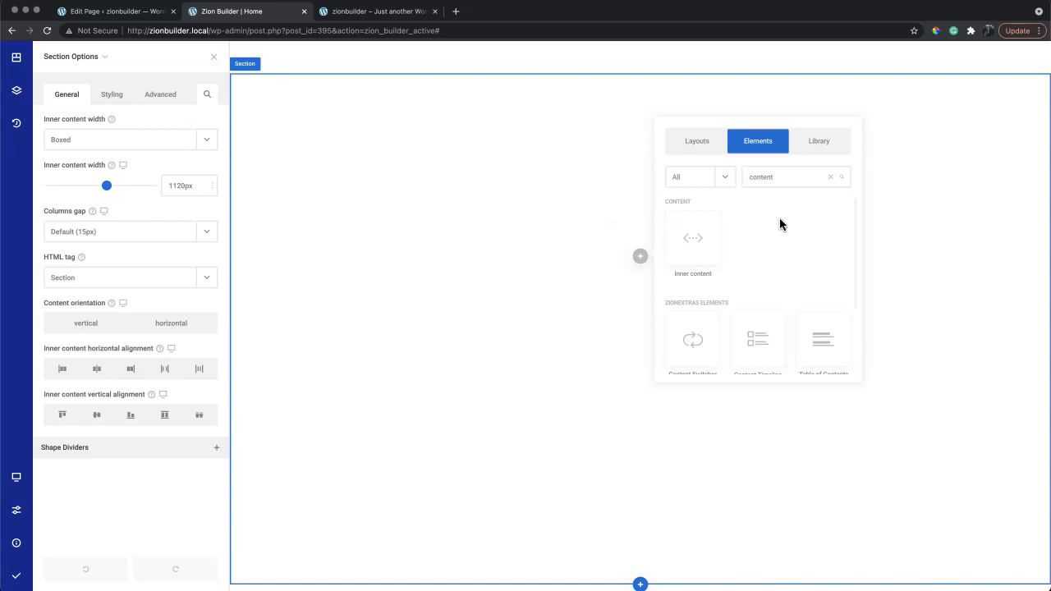
scroll(779, 221, down, 2)
click(762, 293)
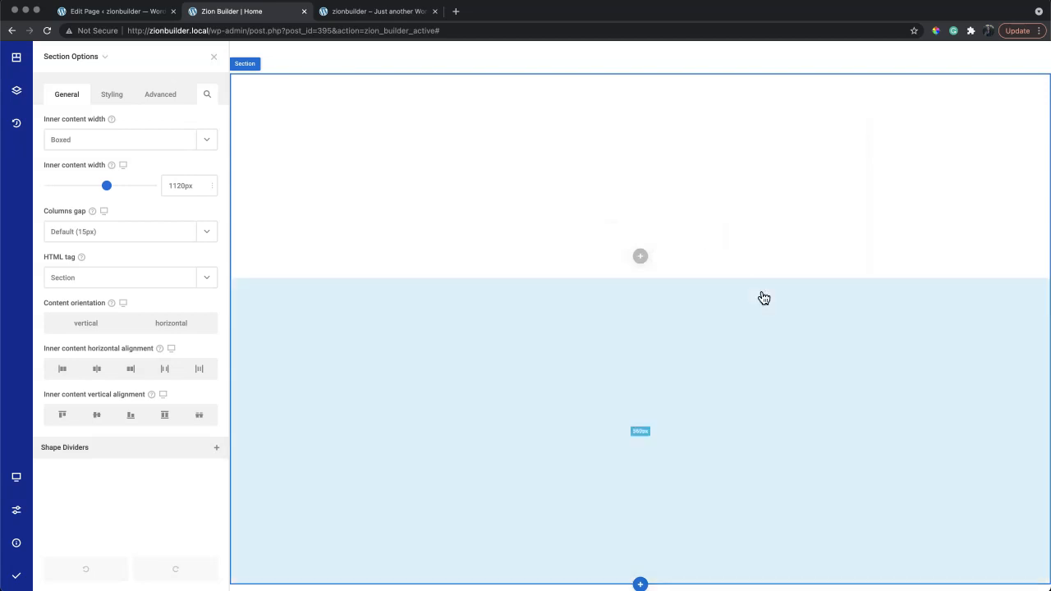
click(750, 260)
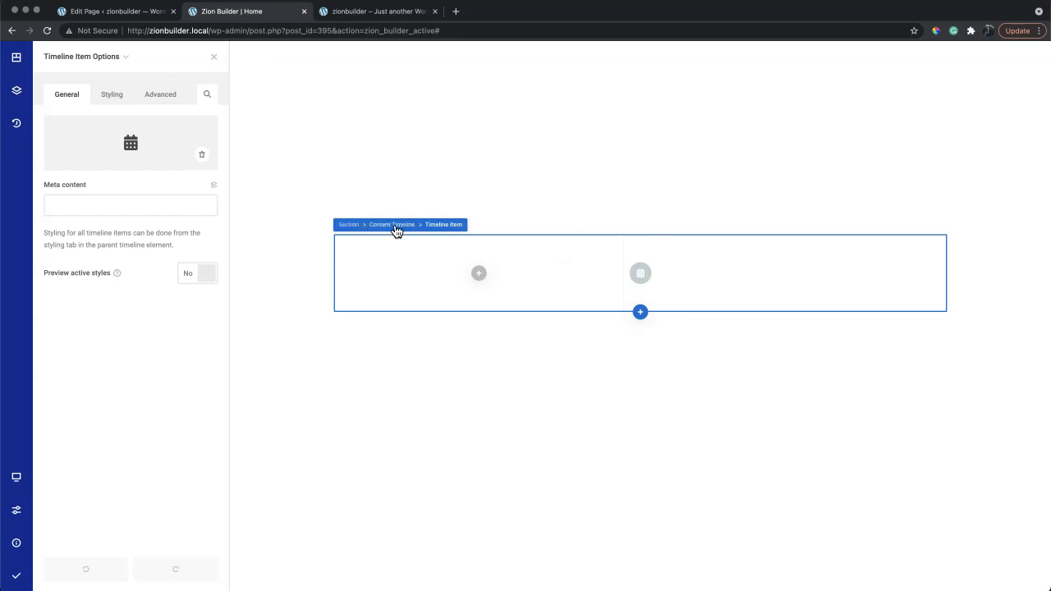
- Try adding, duplicating and deleting timeline items in the Content Timeline's options, leaving two items
click(398, 228)
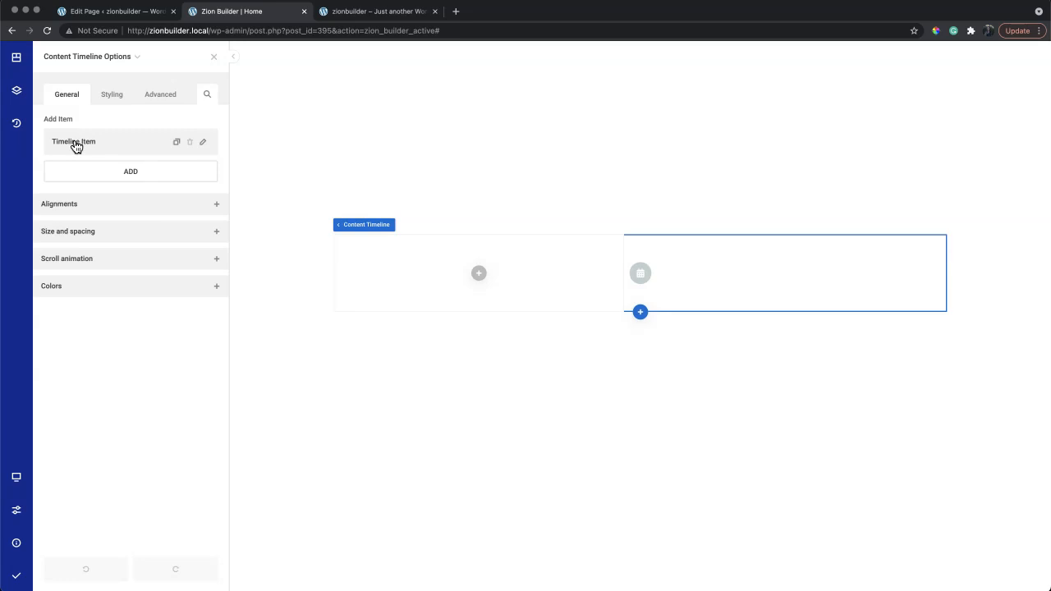
click(136, 172)
click(131, 202)
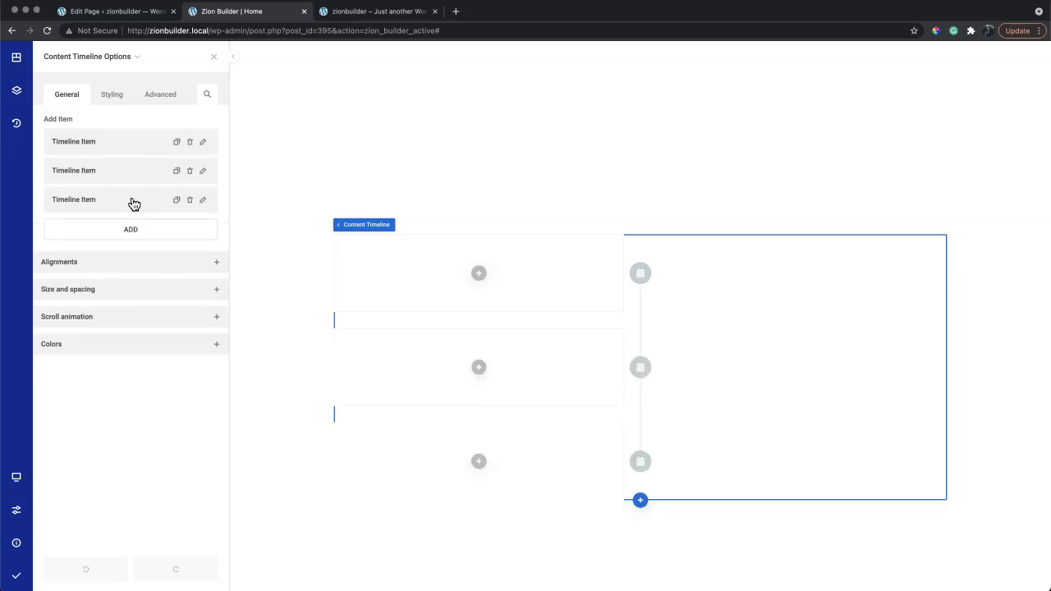
click(176, 200)
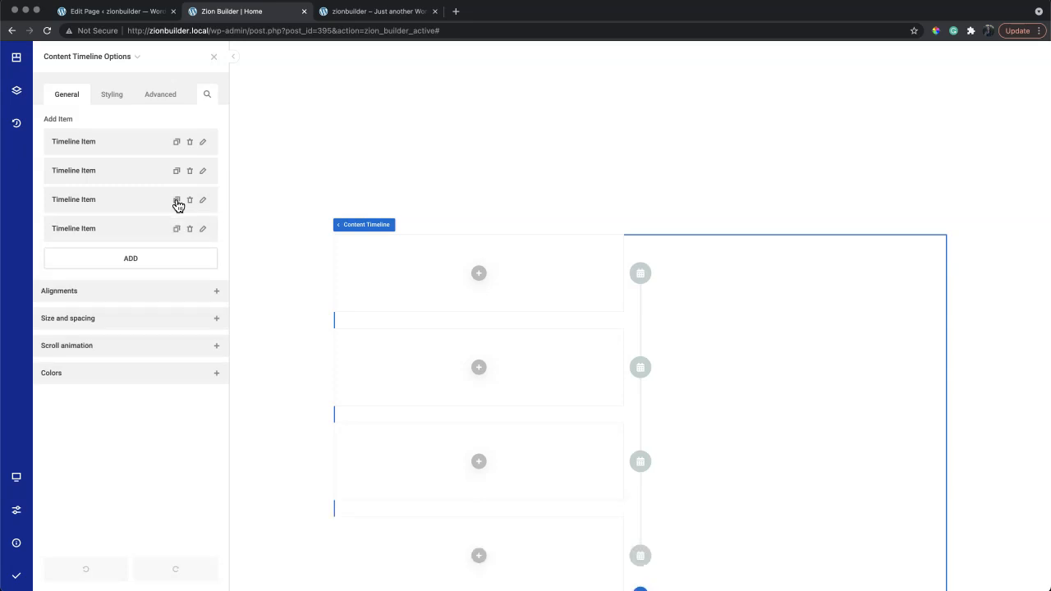
click(189, 230)
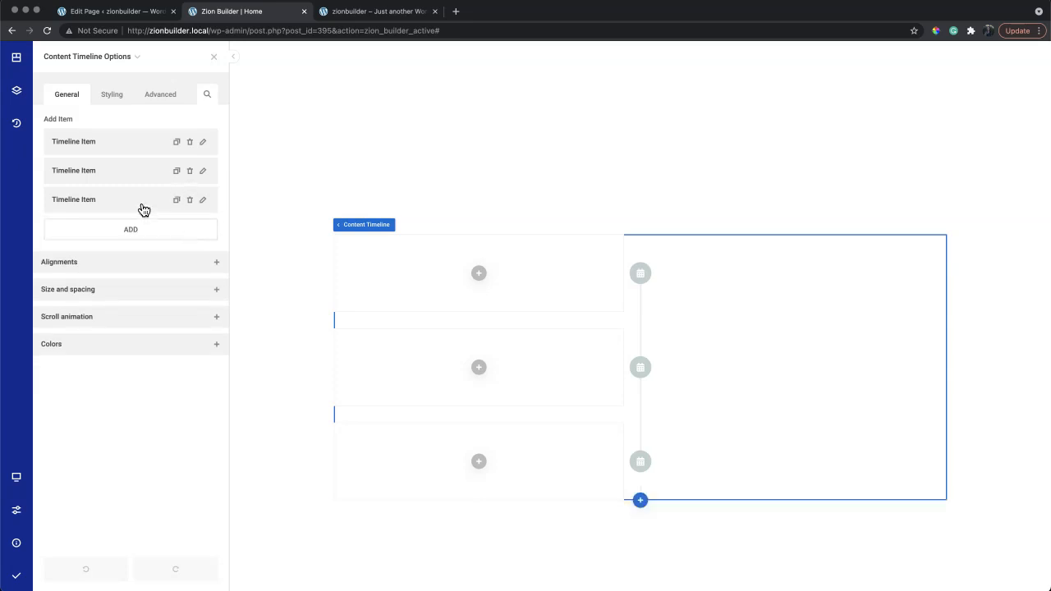
mouse_move(148, 181)
mouse_down()
mouse_move(145, 164)
mouse_move(161, 170)
mouse_up()
click(190, 170)
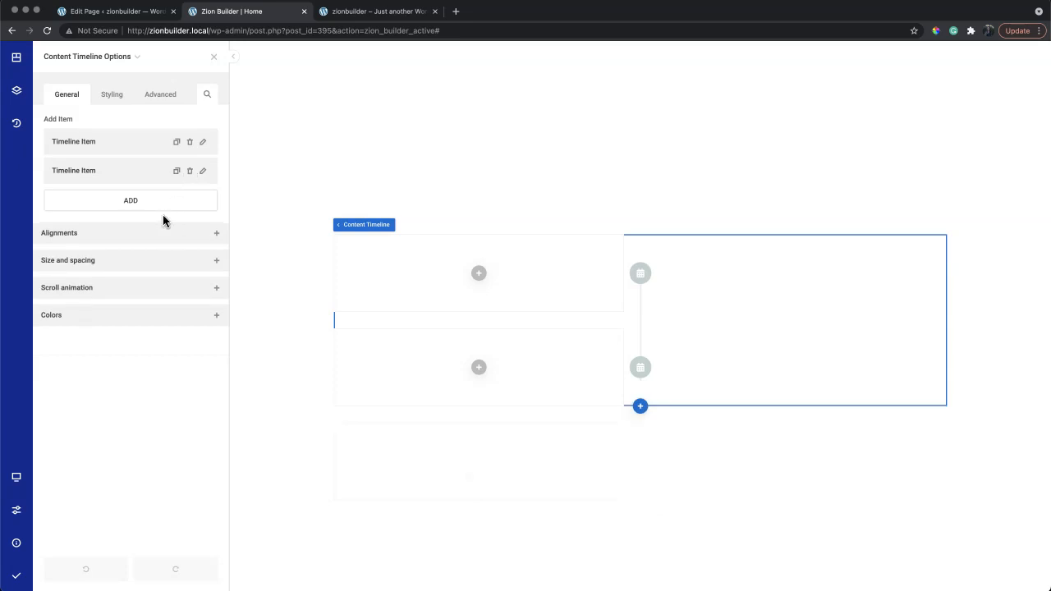
- Try a muted pink background colour on the timeline's content areas and remove it again
click(117, 98)
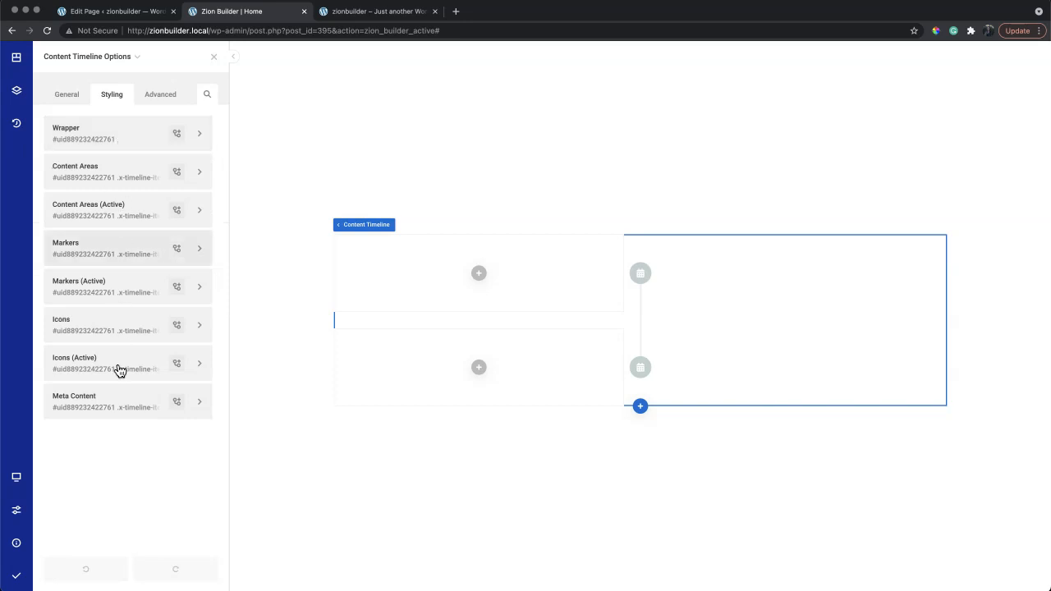
click(110, 179)
click(114, 183)
click(131, 202)
click(293, 162)
click(322, 164)
drag(312, 188, 243, 116)
click(211, 224)
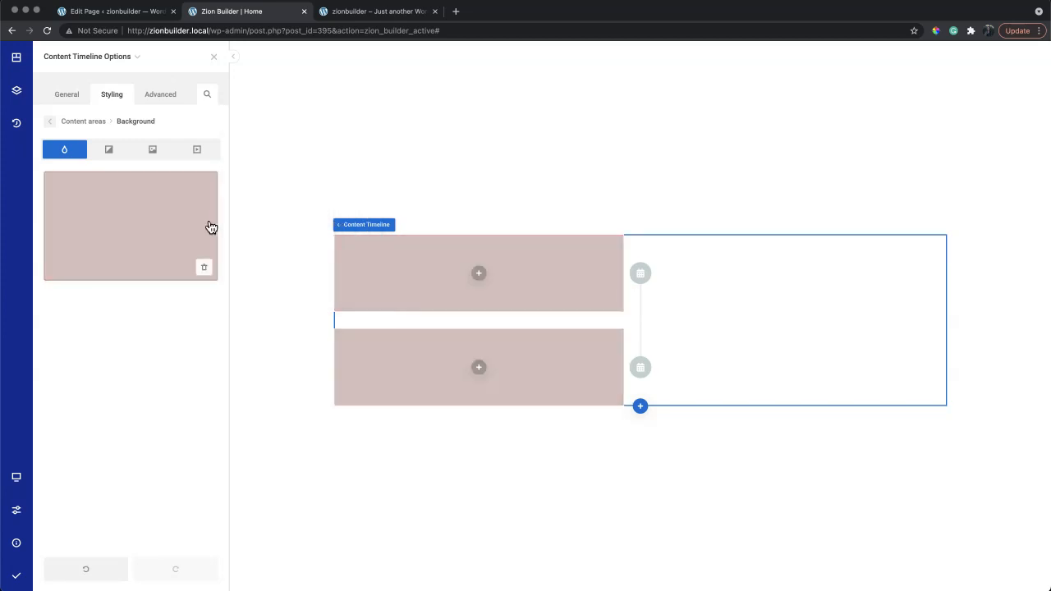
click(203, 278)
click(204, 271)
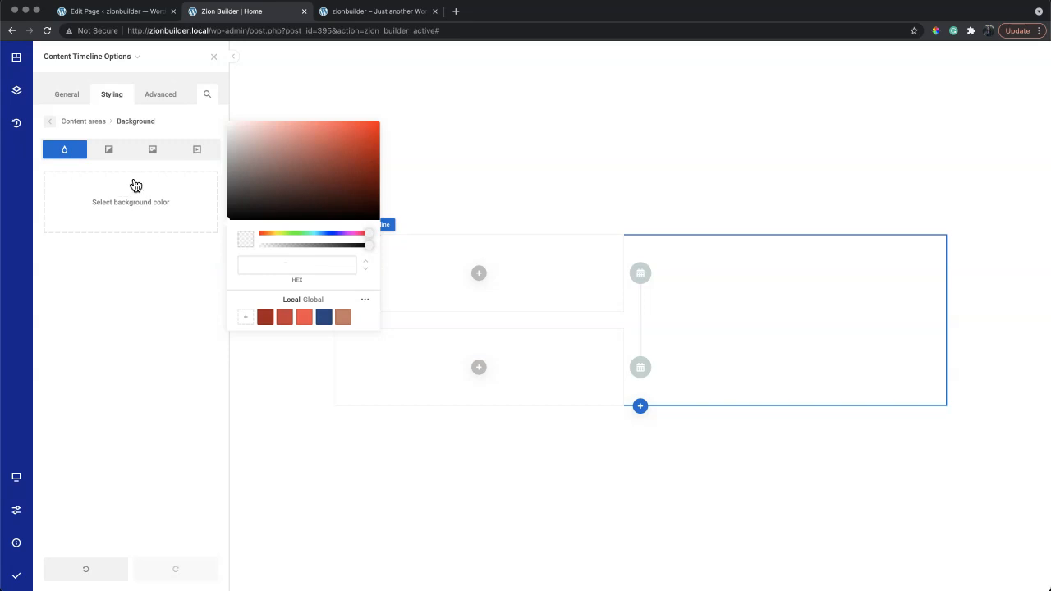
click(54, 123)
click(54, 123)
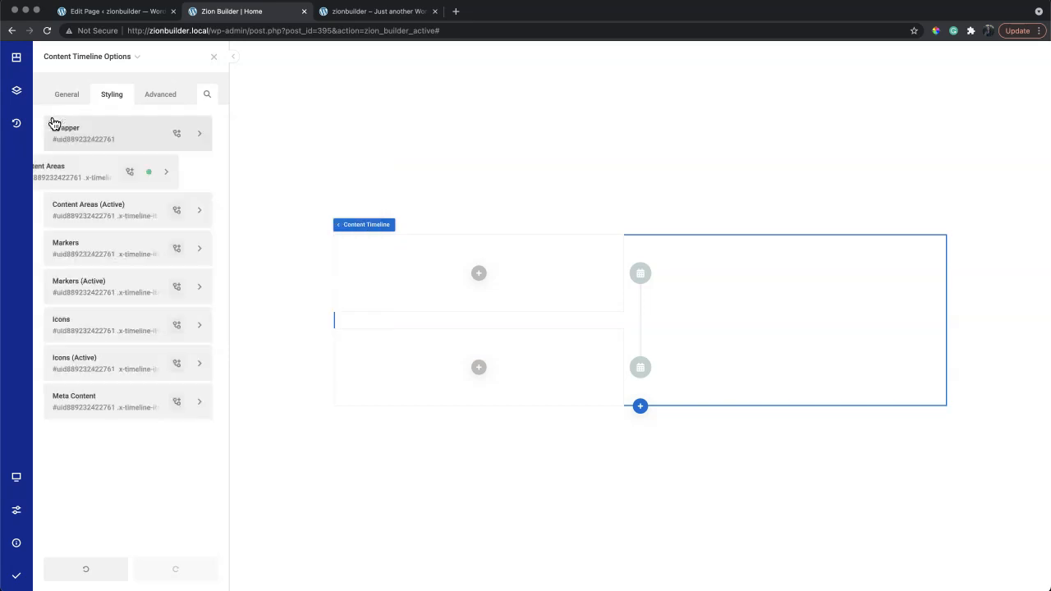
- Try the background colour #a77777 on the timeline's markers, remove it and return to the general options
click(96, 244)
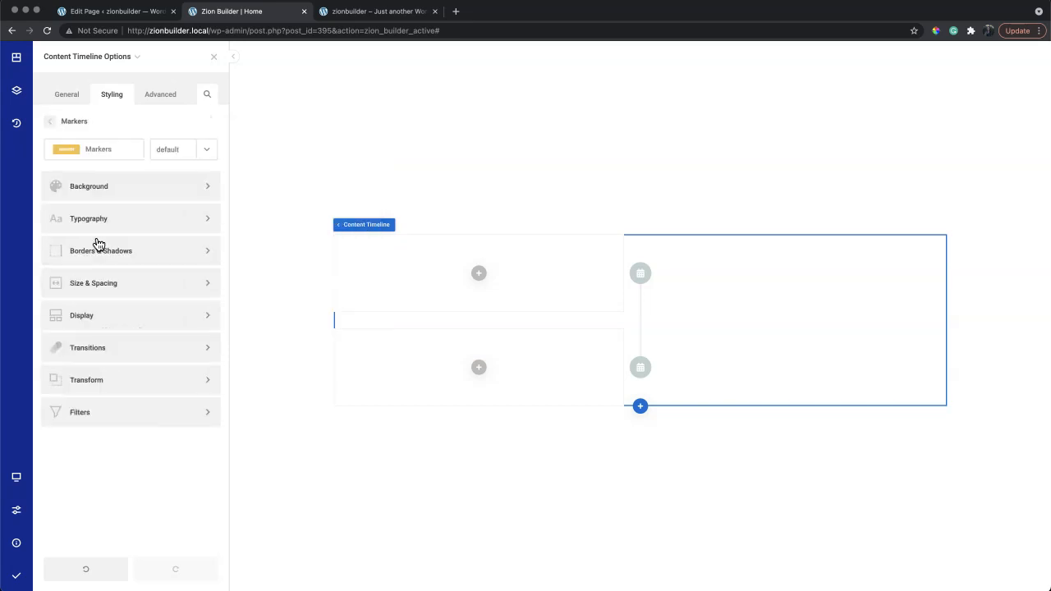
click(131, 190)
click(134, 195)
mouse_move(271, 156)
mouse_down()
mouse_move(359, 171)
mouse_move(288, 127)
mouse_move(270, 132)
mouse_up()
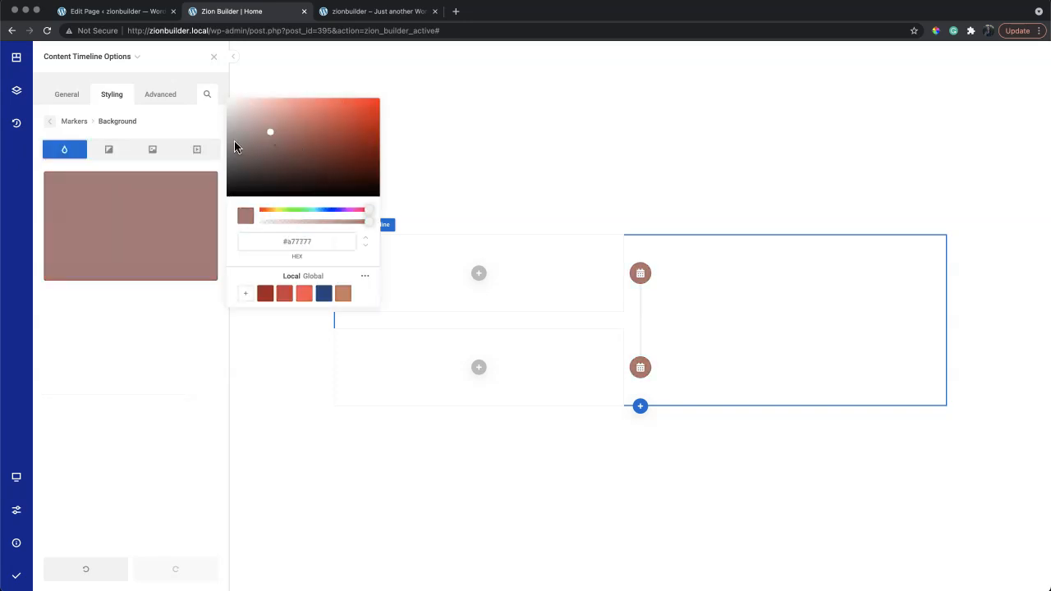
click(183, 237)
click(205, 270)
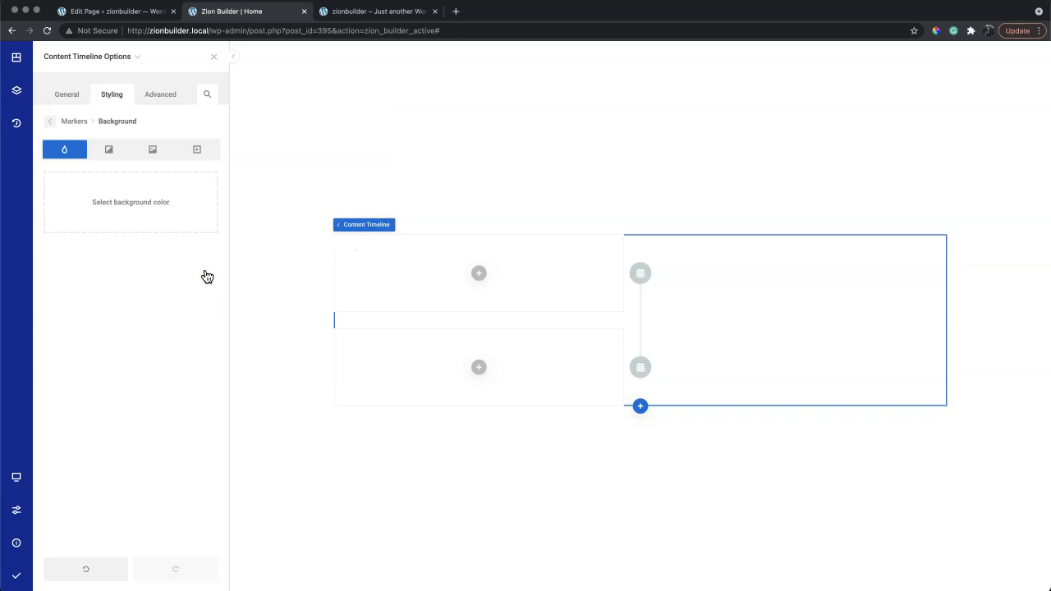
click(50, 121)
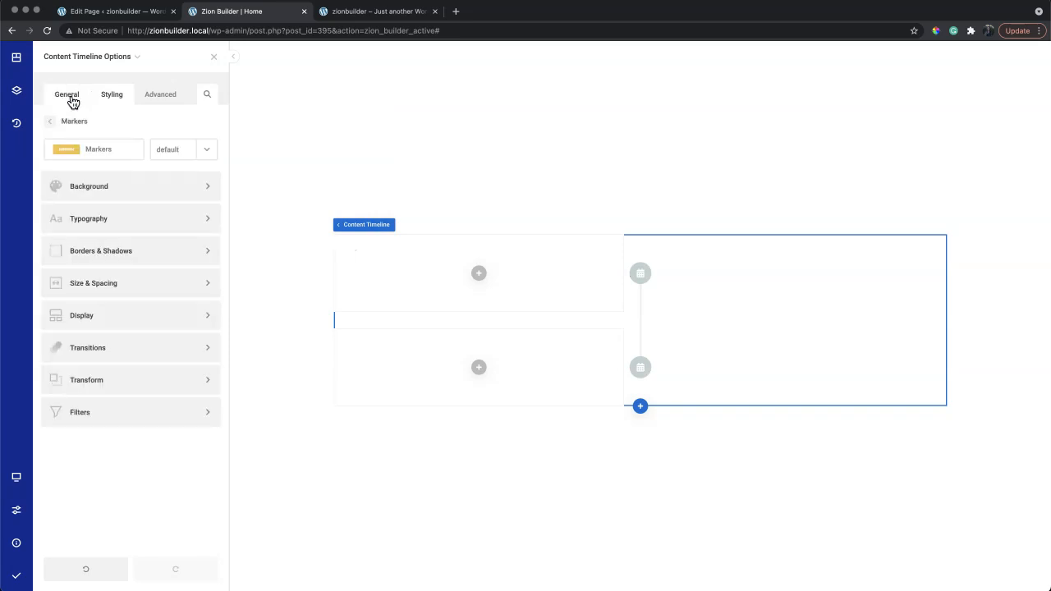
click(70, 97)
- Examine the Timeline repeater's date and item content rows in the Home page's WordPress editor
click(133, 16)
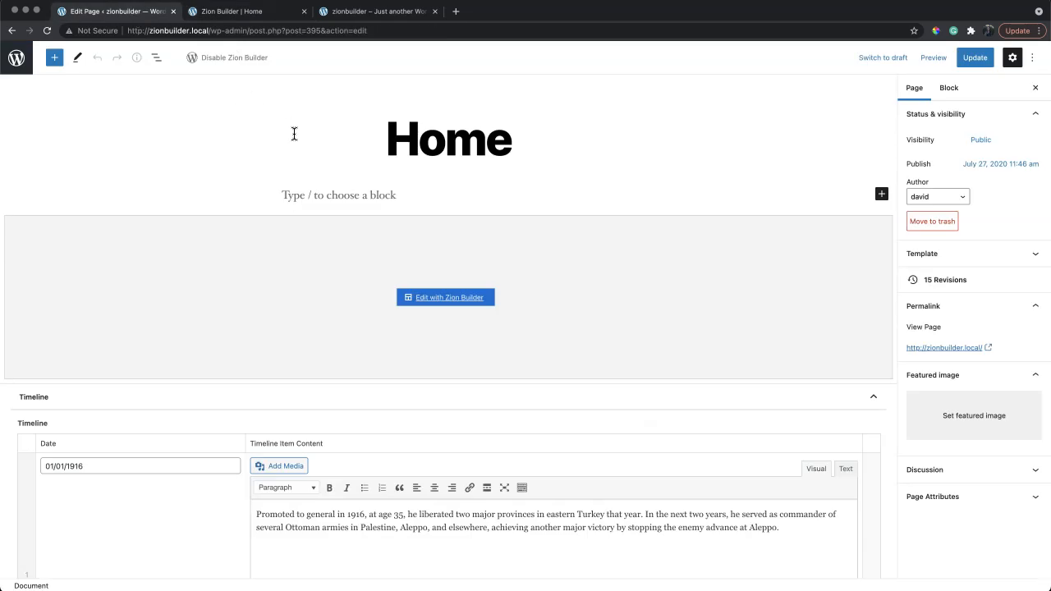
scroll(579, 148, down, 5)
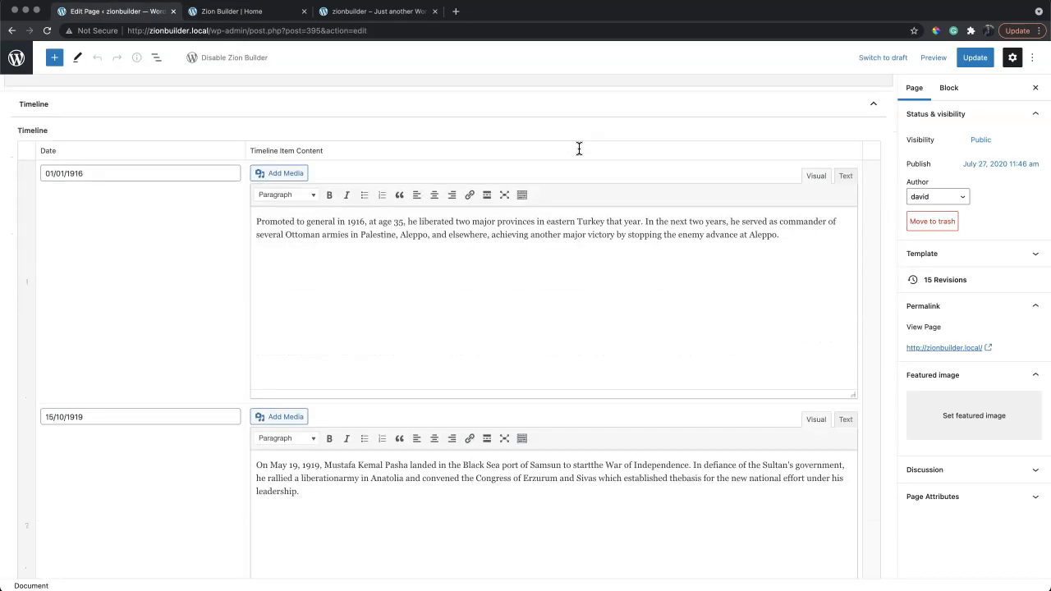
click(211, 173)
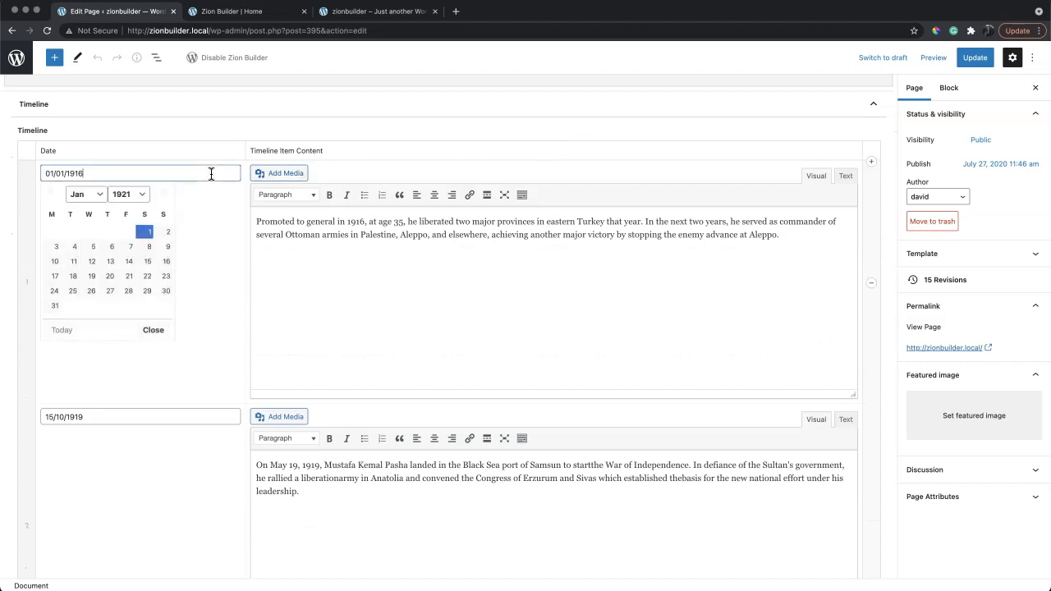
click(131, 146)
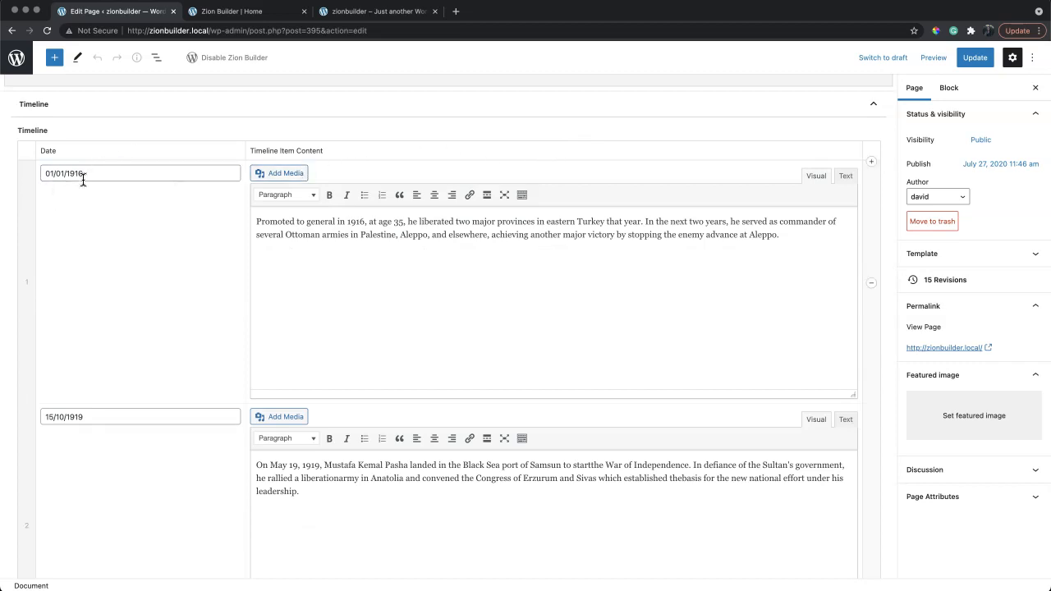
scroll(452, 237, down, 14)
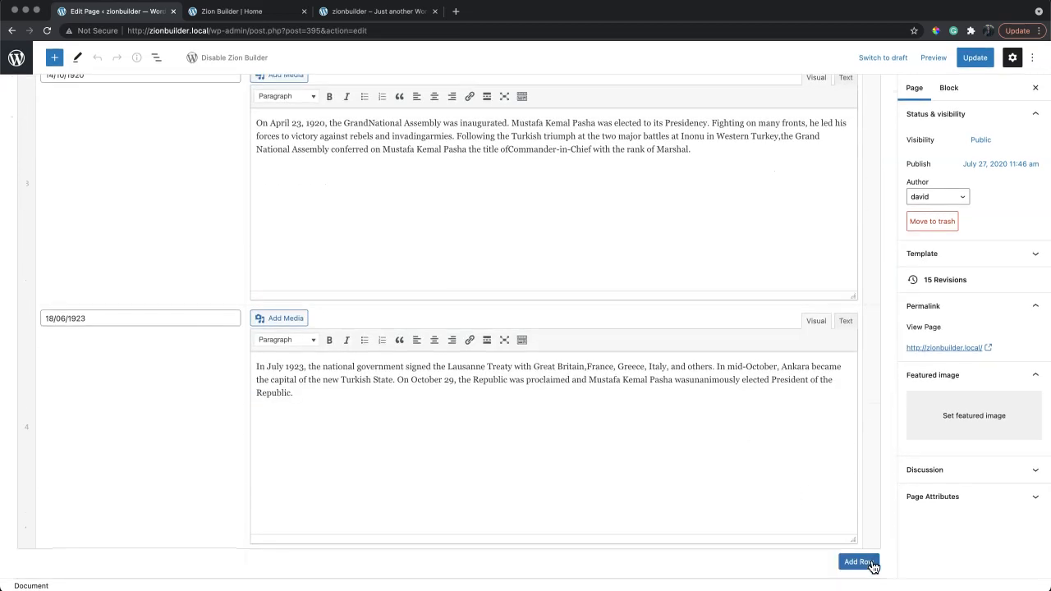
scroll(861, 425, up, 20)
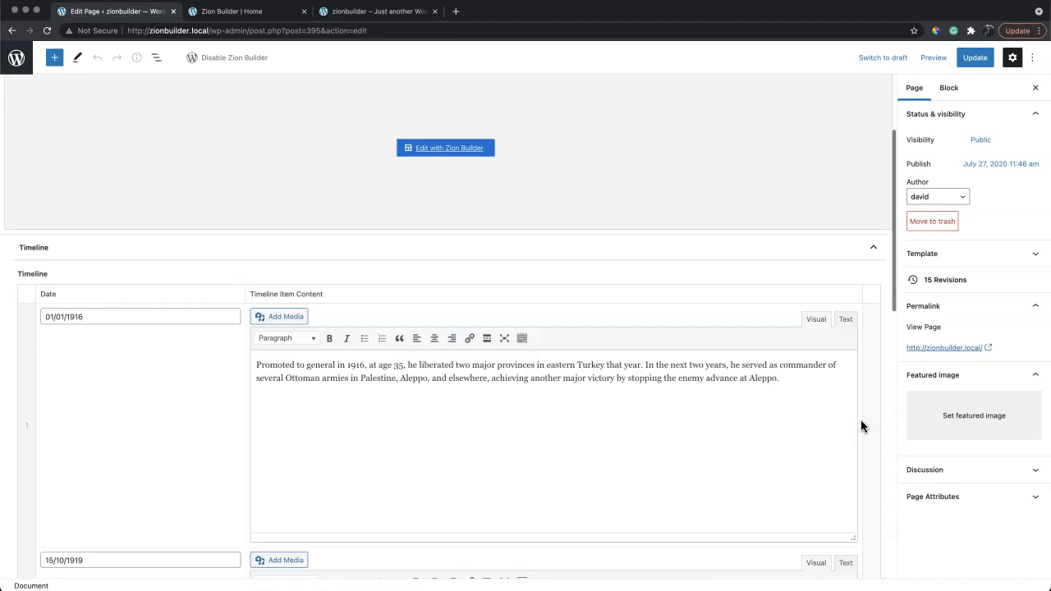
- Delete the second timeline item and enable the Content Timeline's repeater provider with query type Acf Repeater and repeater field Timeline
click(264, 14)
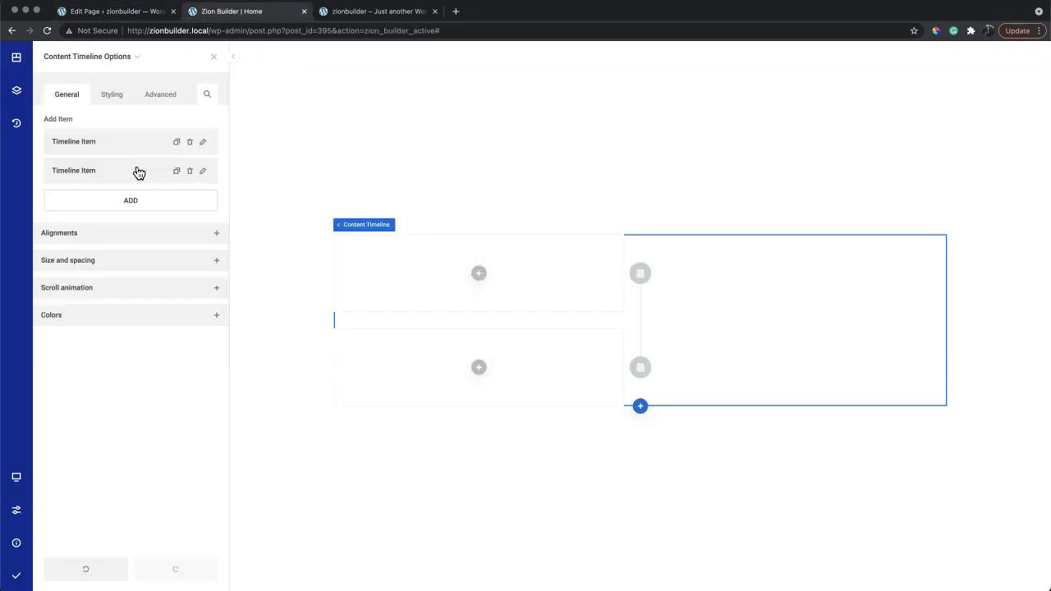
click(189, 171)
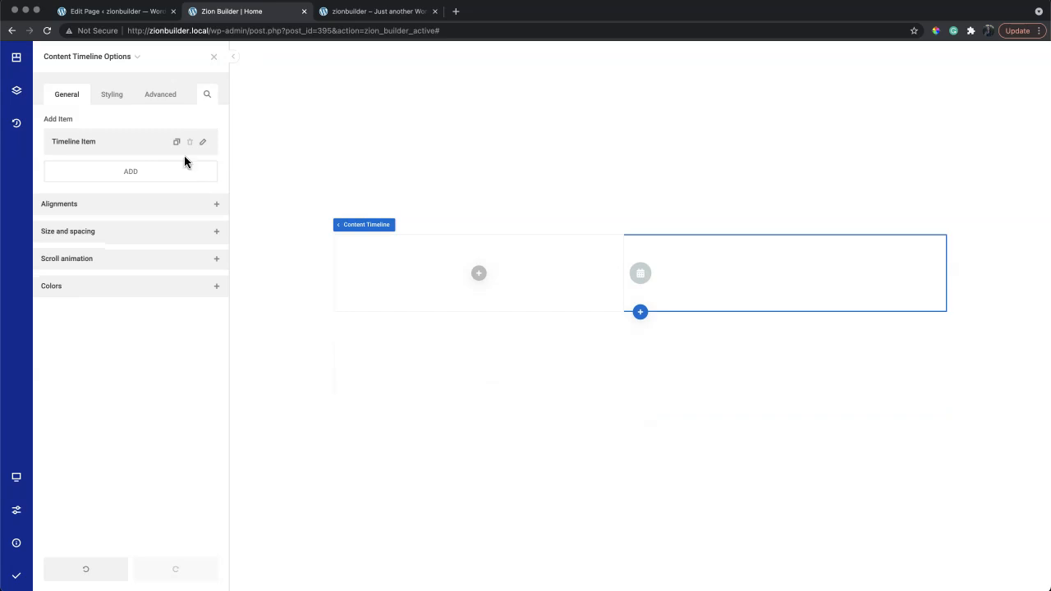
click(164, 97)
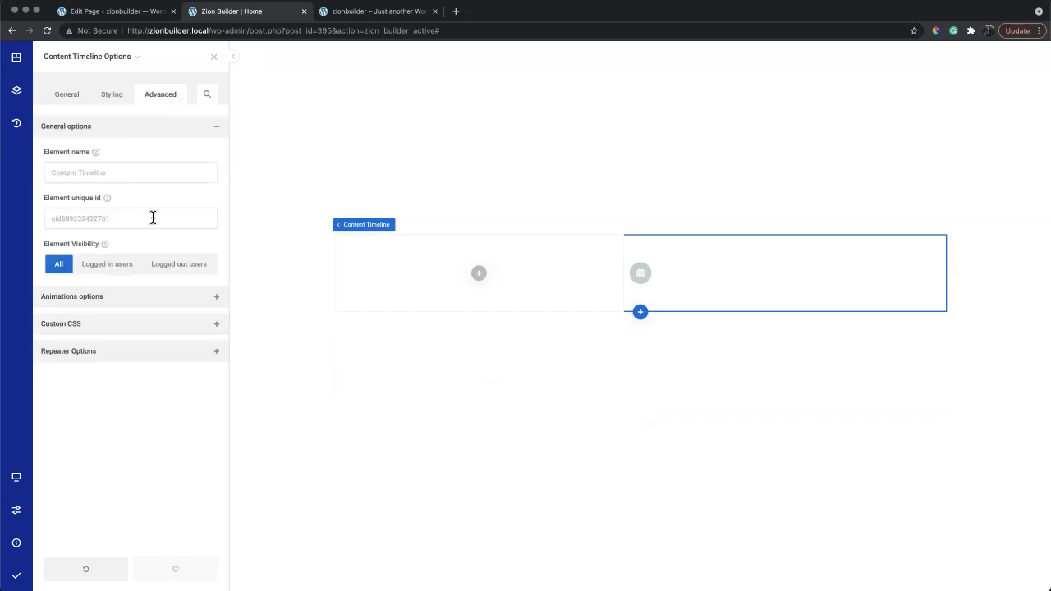
click(141, 352)
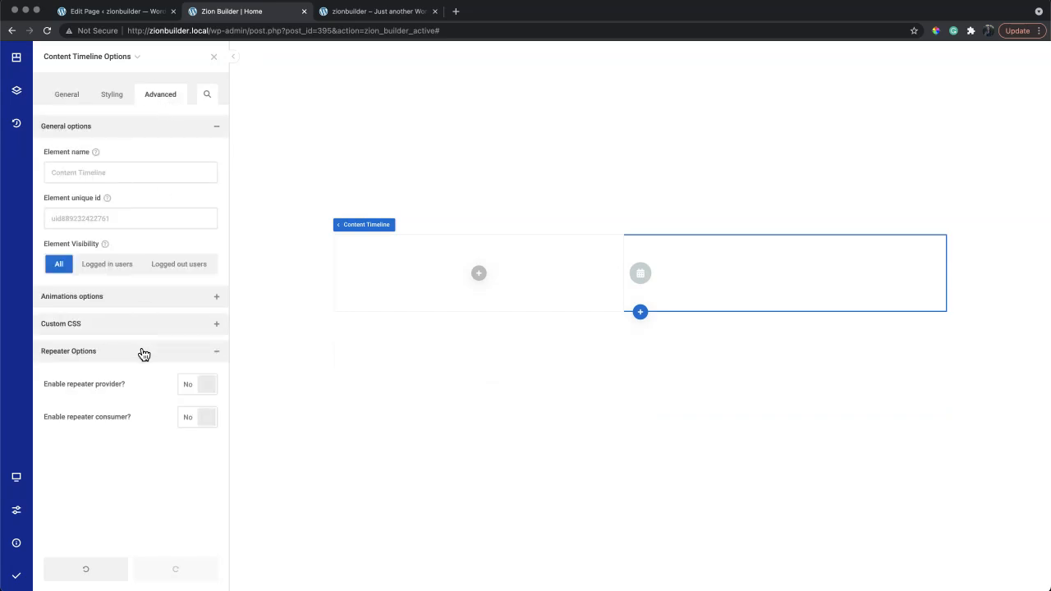
click(197, 387)
click(188, 430)
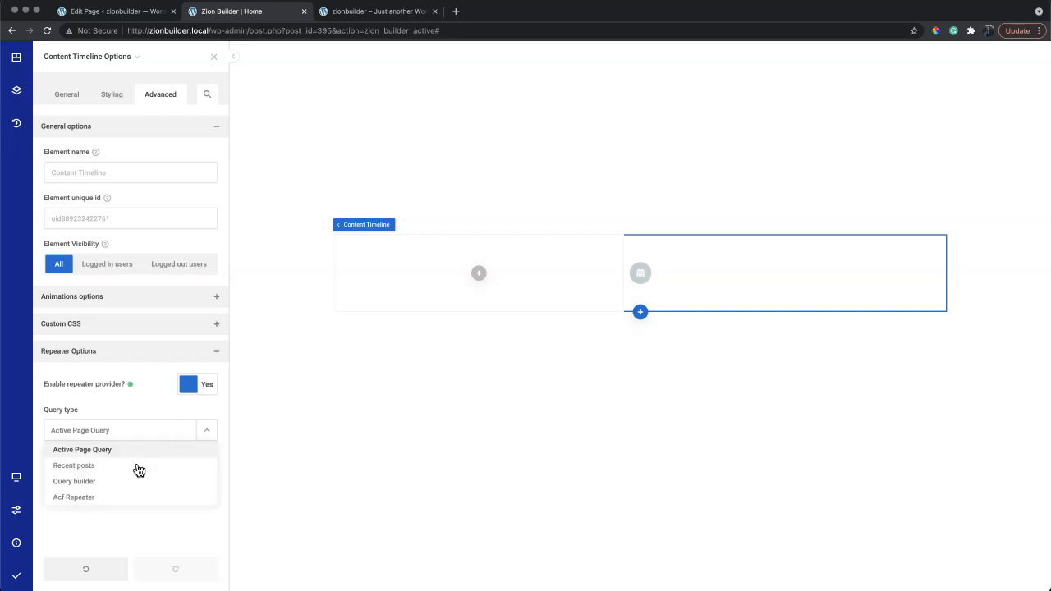
click(109, 497)
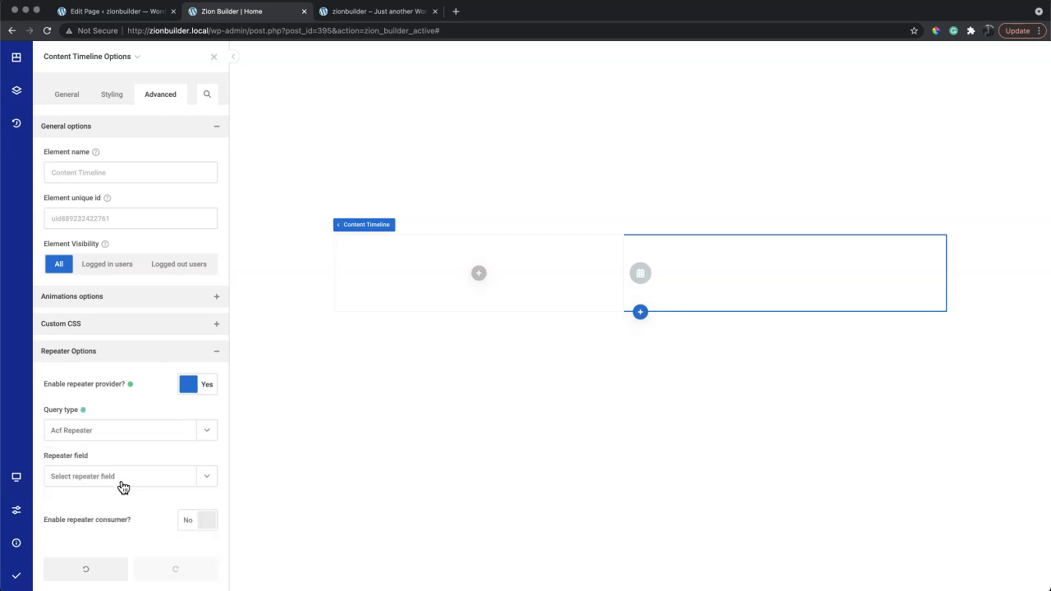
click(123, 486)
click(104, 535)
- Enable the repeater consumer for the Timeline Item inside the Content Timeline
mouse_move(116, 59)
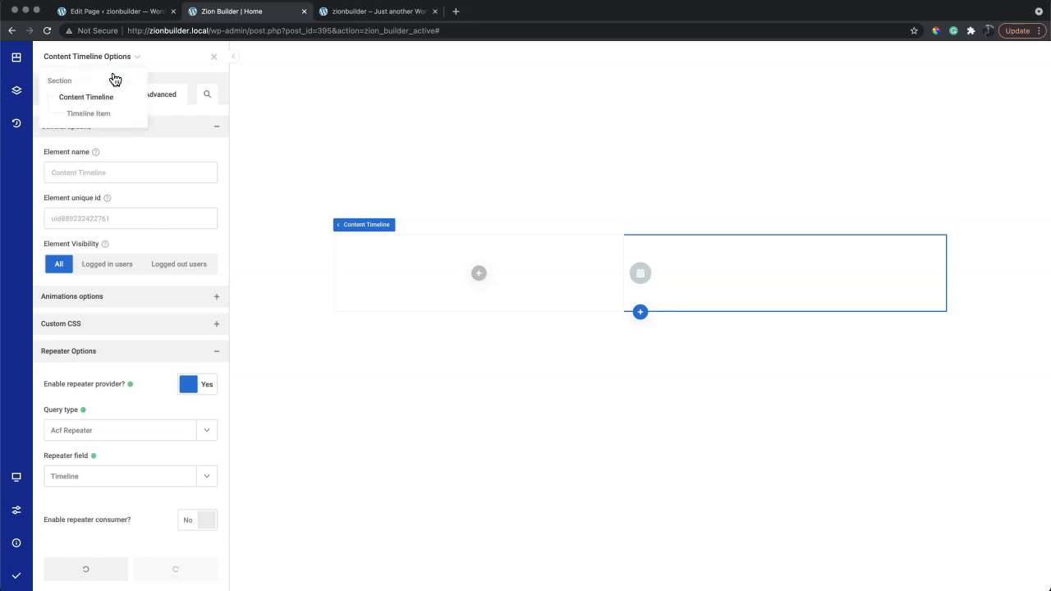
click(99, 120)
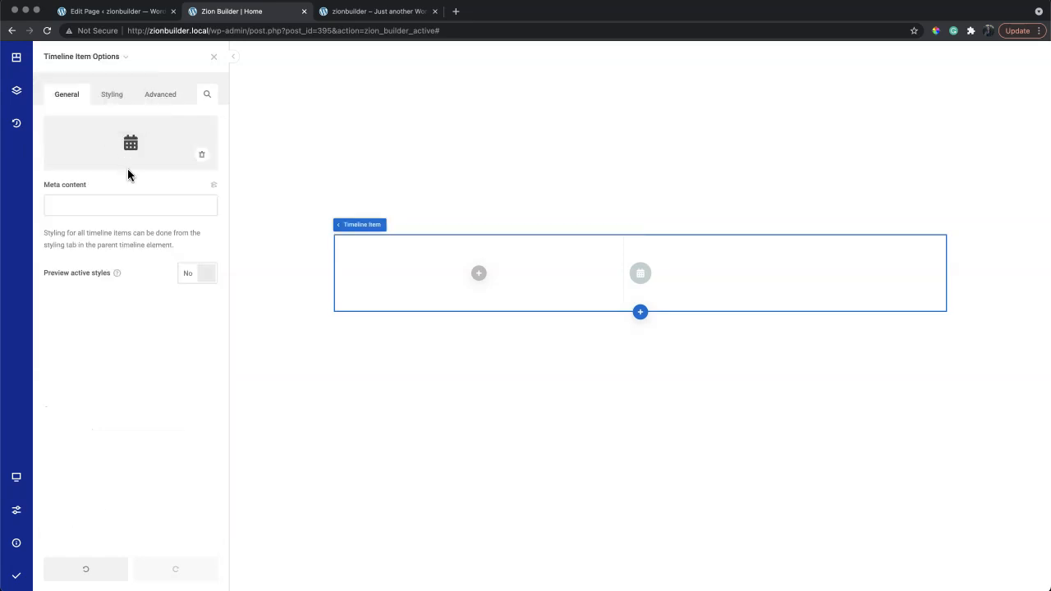
click(151, 99)
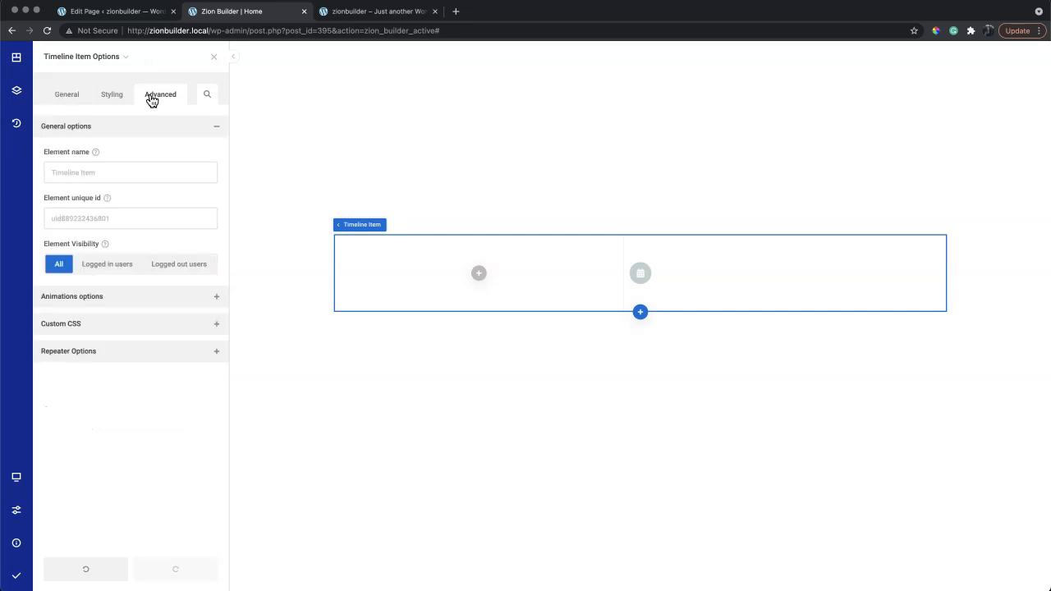
click(143, 350)
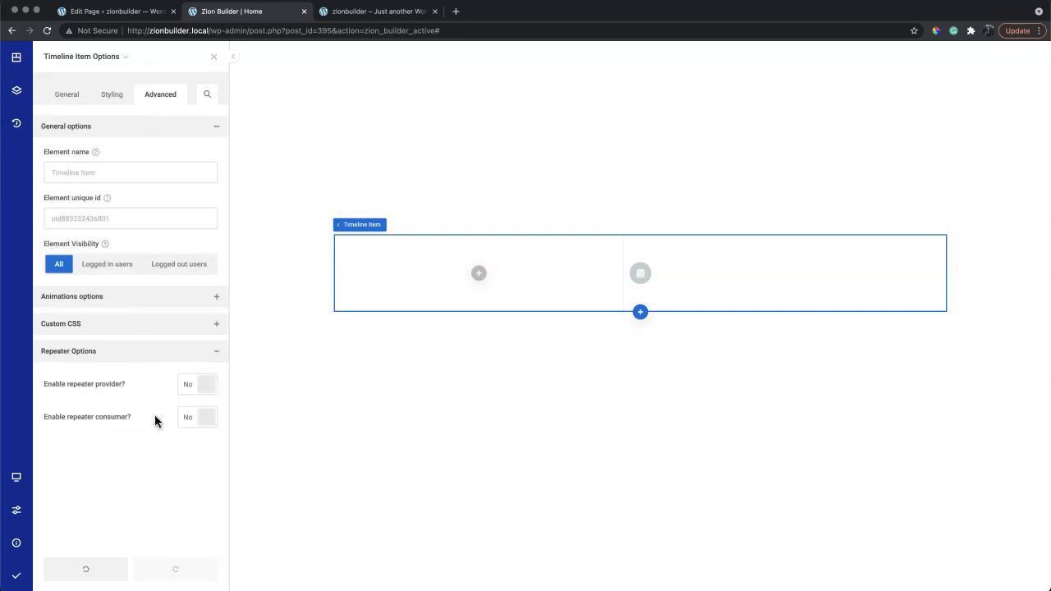
click(189, 422)
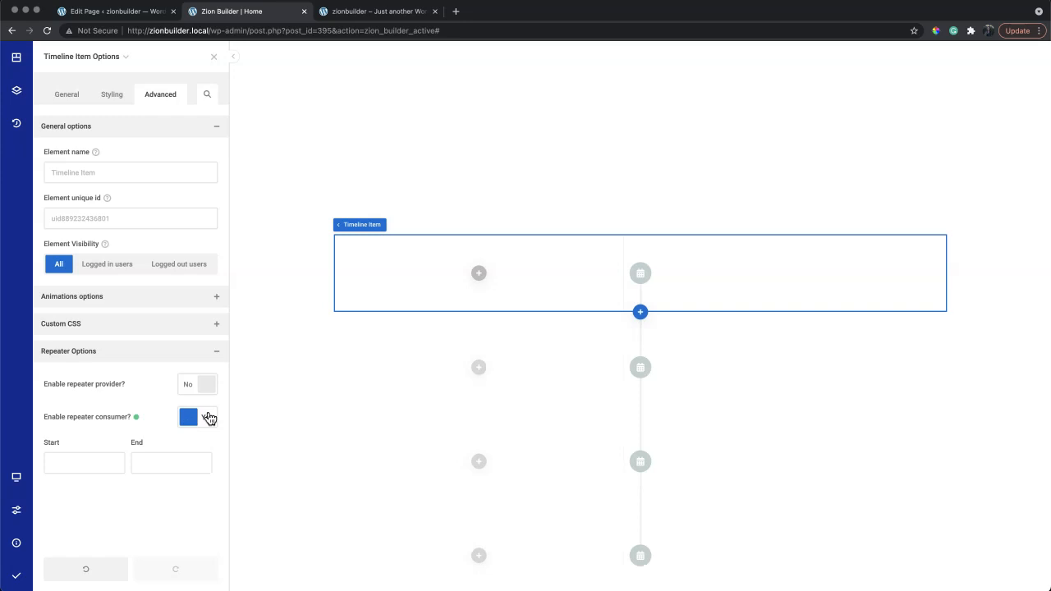
- Add a Text element to the first timeline item's content area and open its options
scroll(745, 367, down, 3)
scroll(744, 367, up, 4)
scroll(744, 367, down, 2)
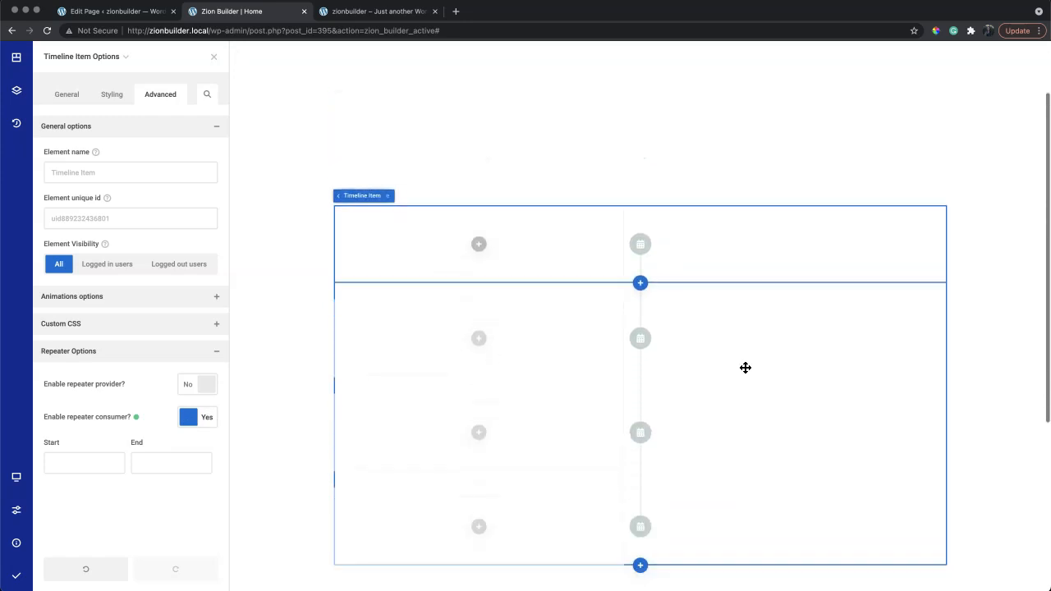
click(478, 237)
text(text)
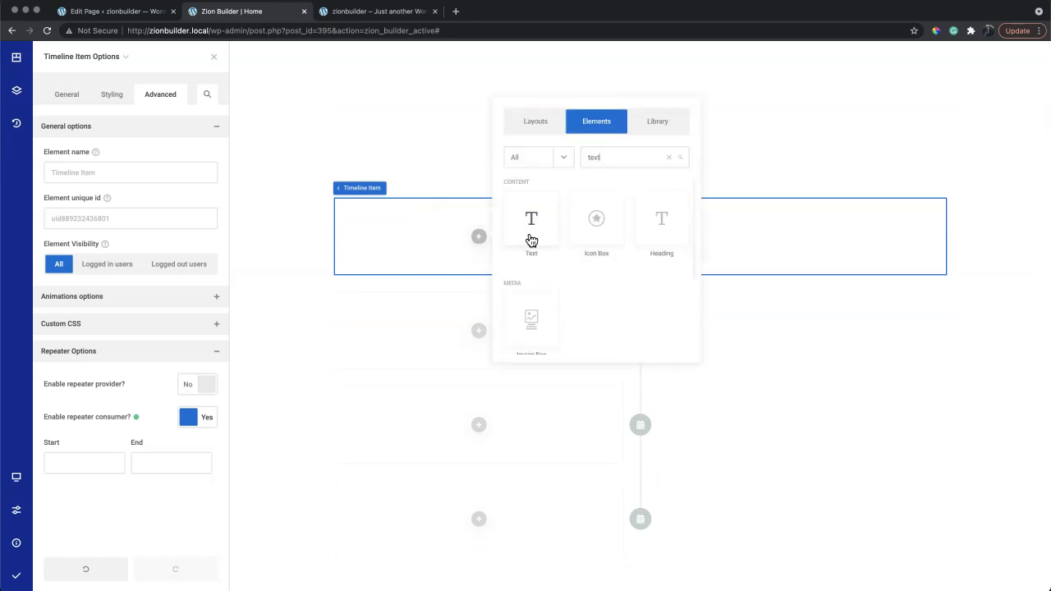
click(531, 239)
click(531, 222)
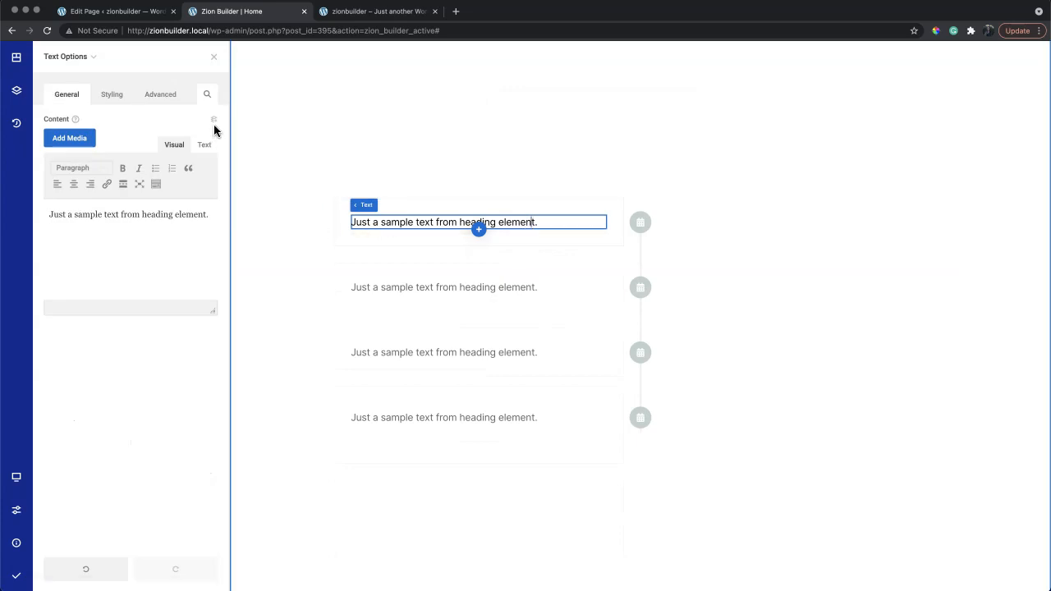
- Link the text's content to the dynamic Repeater Field timeline_item_content and review the resulting timeline entries
click(214, 124)
scroll(209, 157, down, 5)
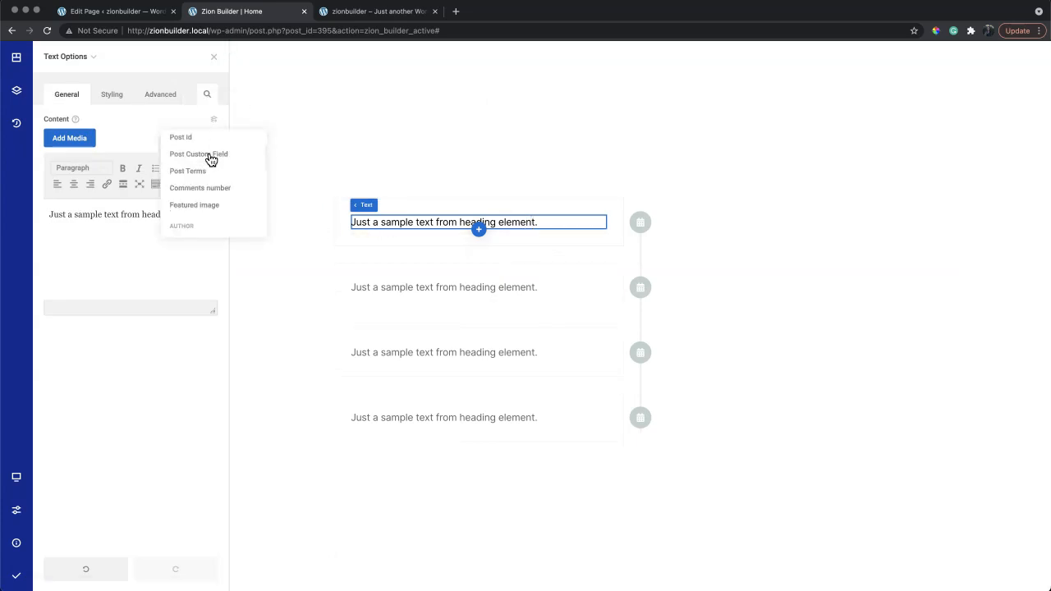
scroll(210, 158, down, 8)
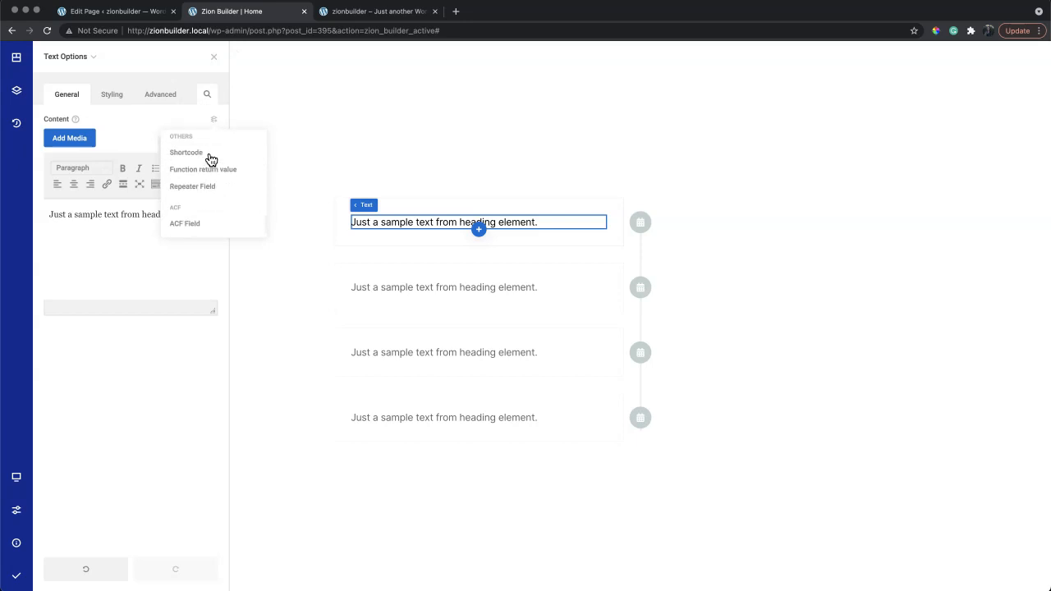
click(207, 187)
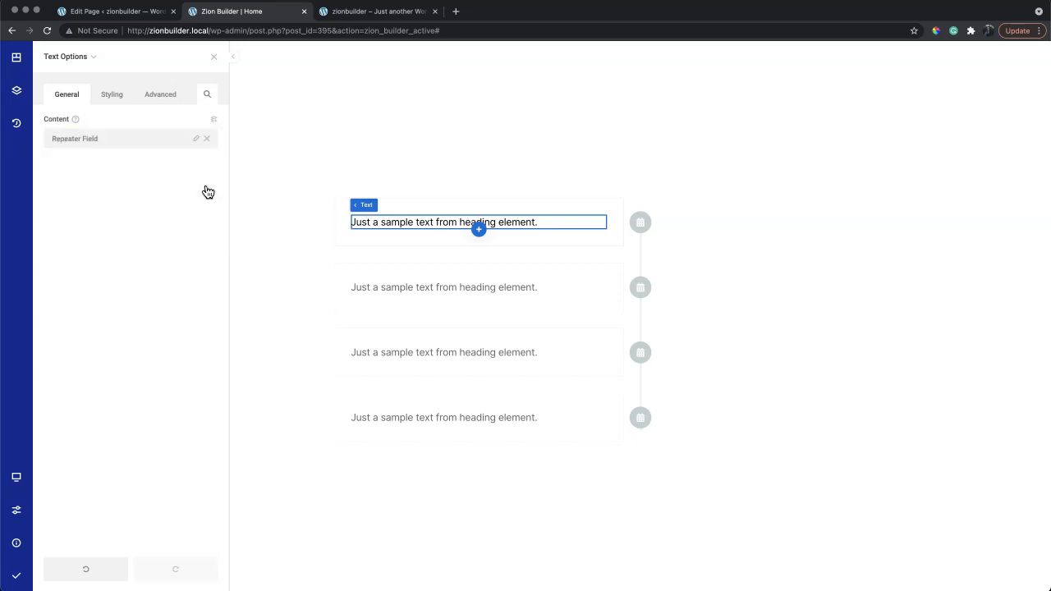
click(195, 138)
click(204, 203)
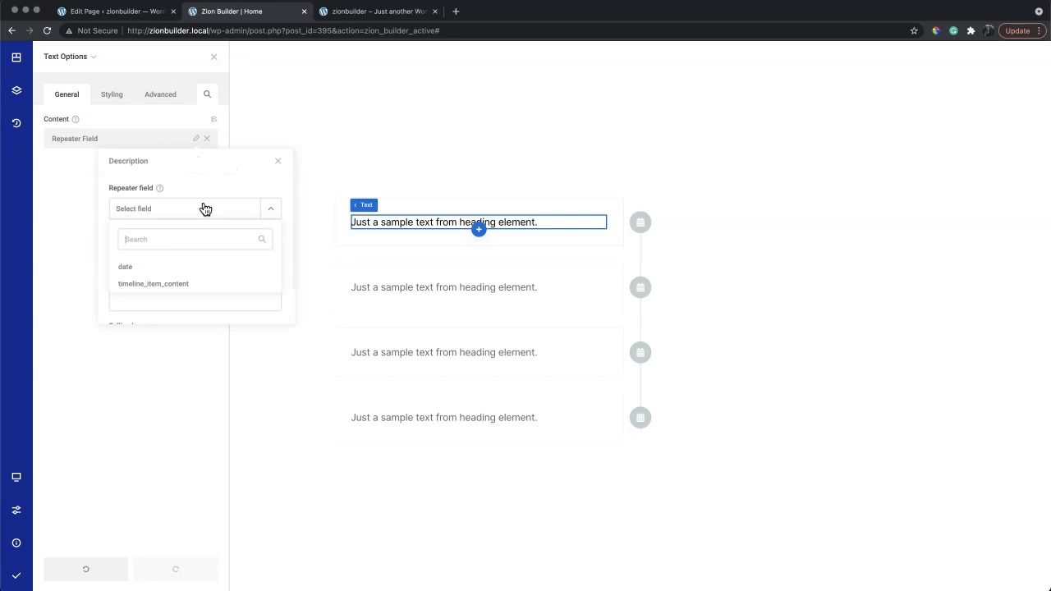
click(188, 284)
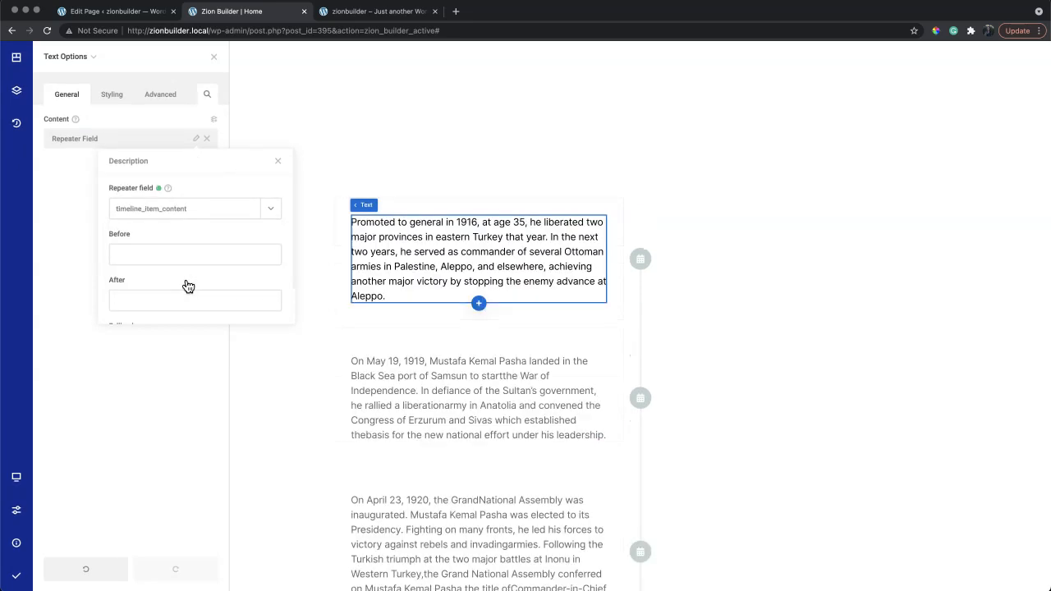
click(755, 148)
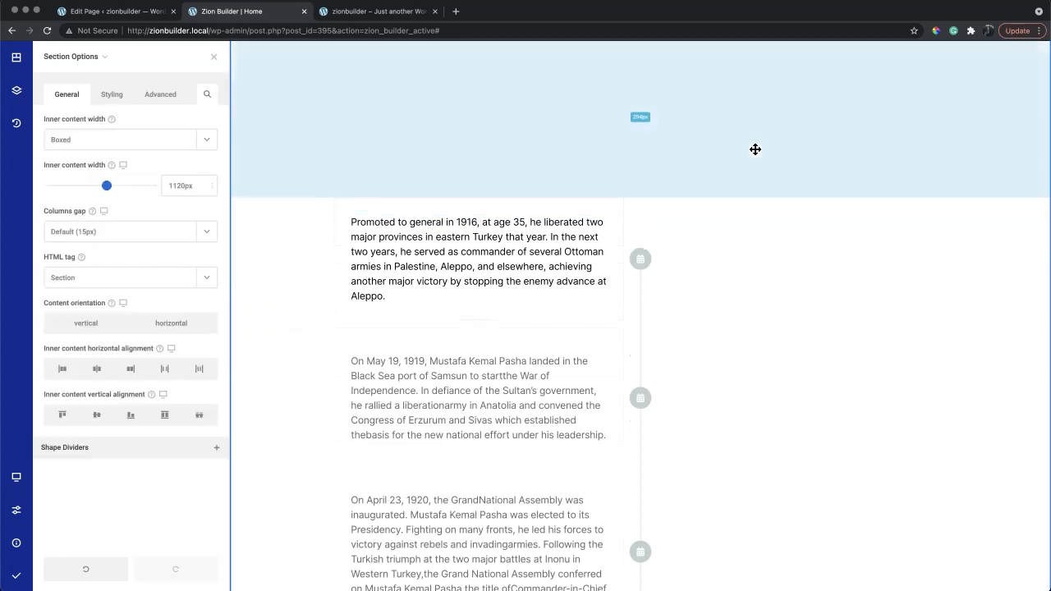
scroll(772, 261, down, 5)
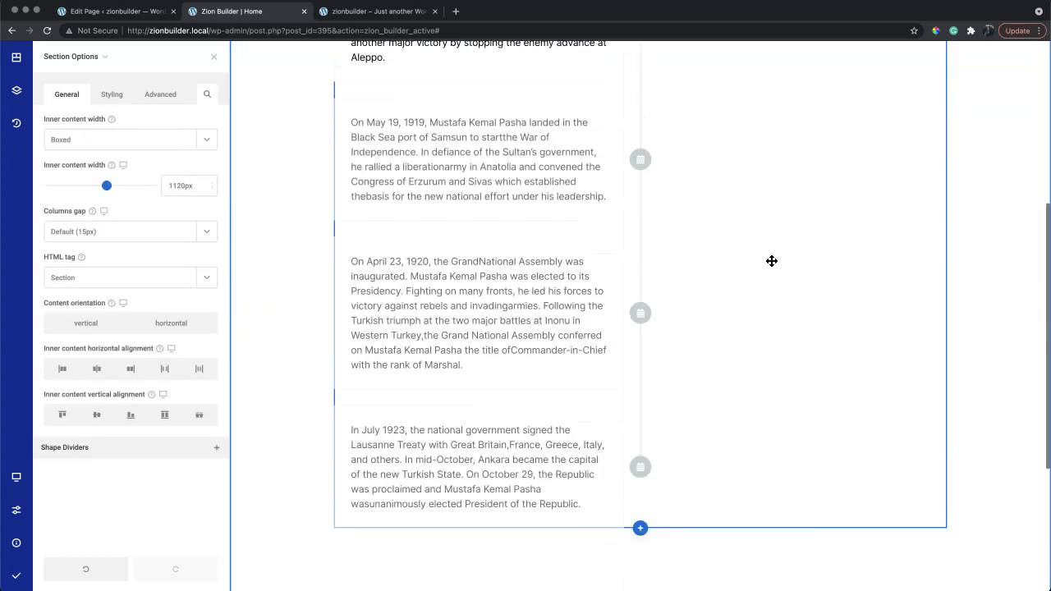
scroll(771, 261, up, 5)
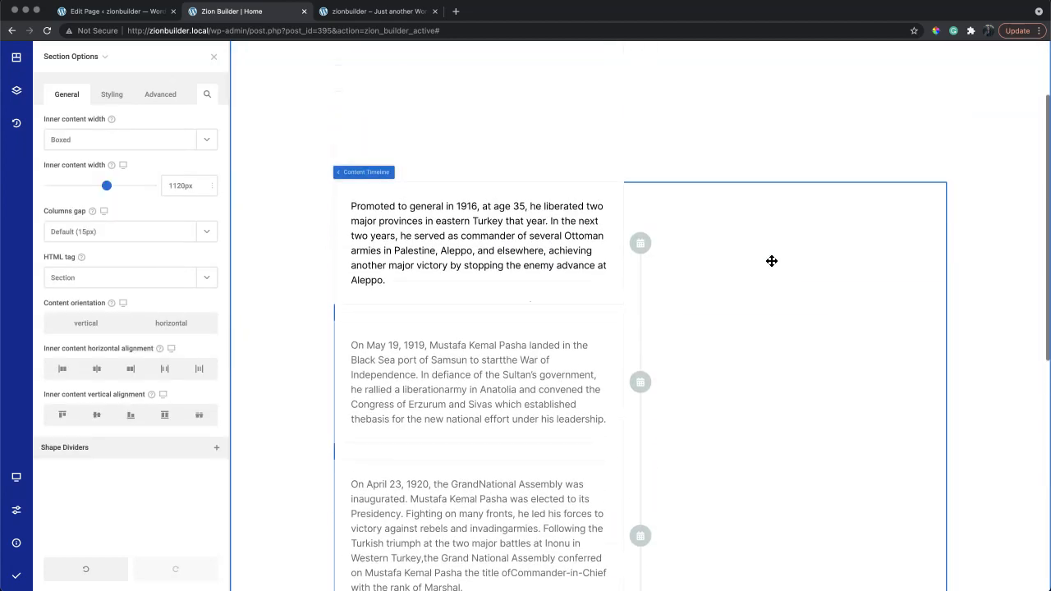
- Try the static text "meta content goes here" as the first timeline item's meta content and clear it again
click(772, 261)
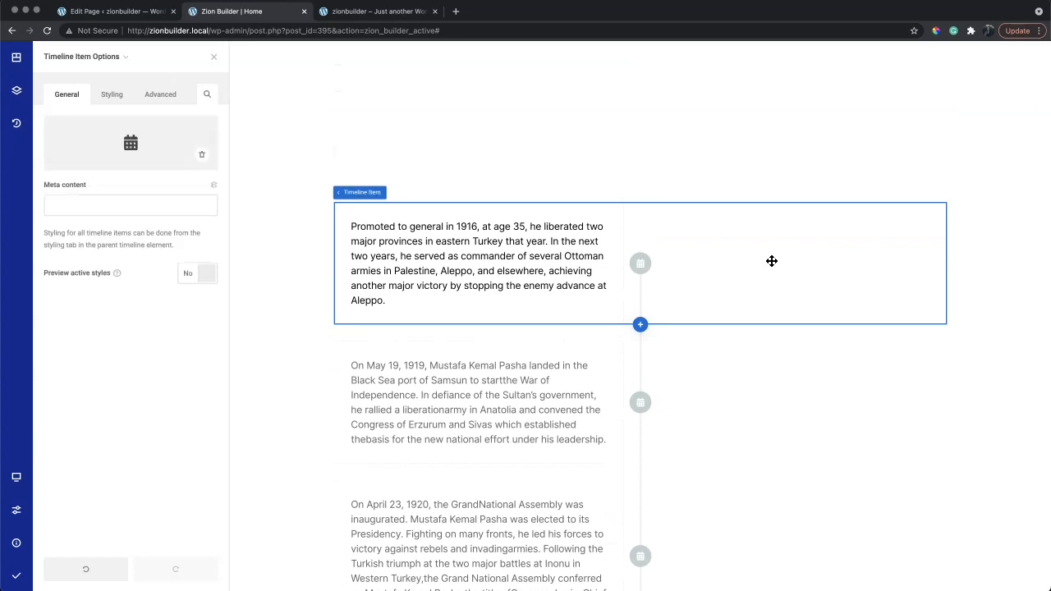
click(104, 207)
text(meta )
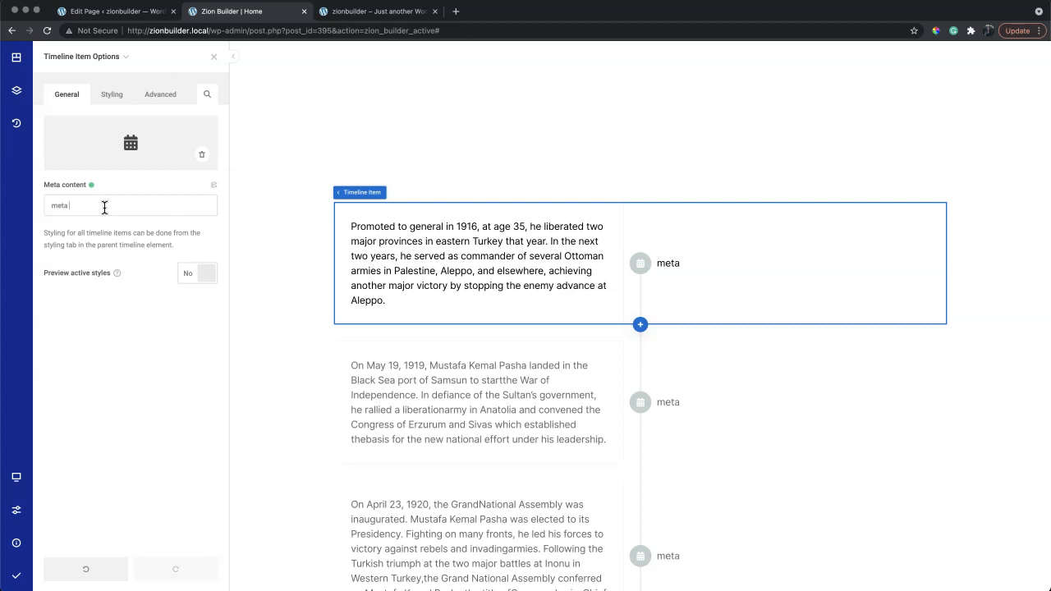
text(content goes here)
key(super+a)
key(BackSpace)
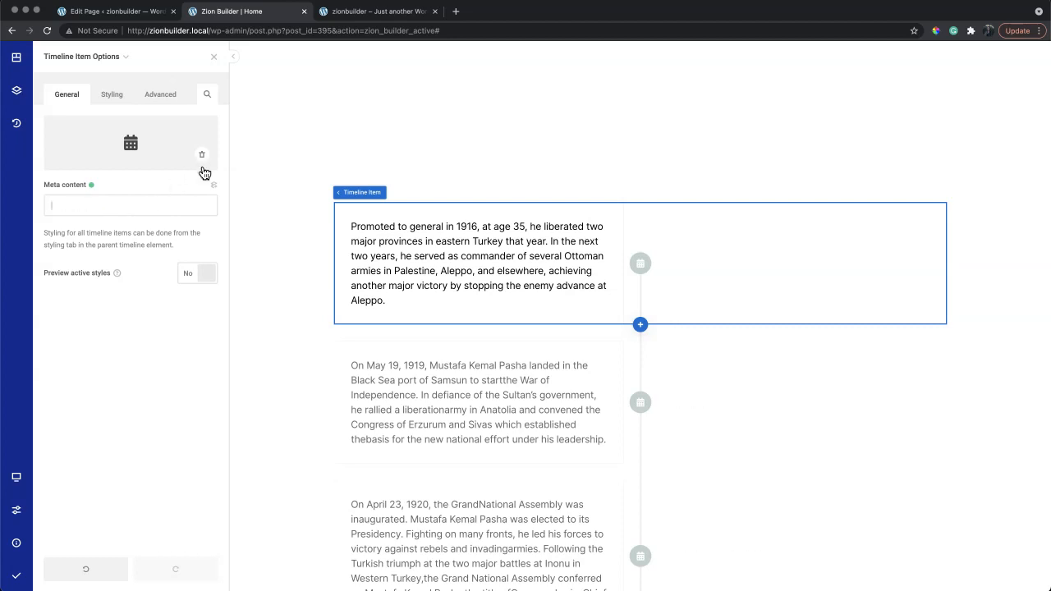
- Link the timeline item's meta content to the dynamic Repeater Field date
click(216, 188)
scroll(225, 233, down, 5)
scroll(225, 234, down, 3)
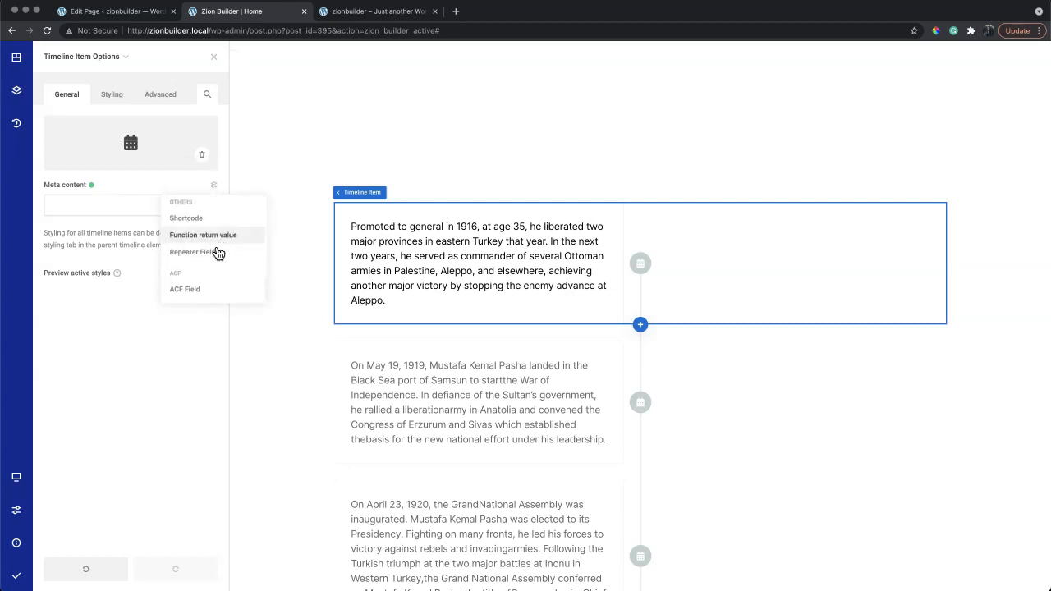
click(216, 256)
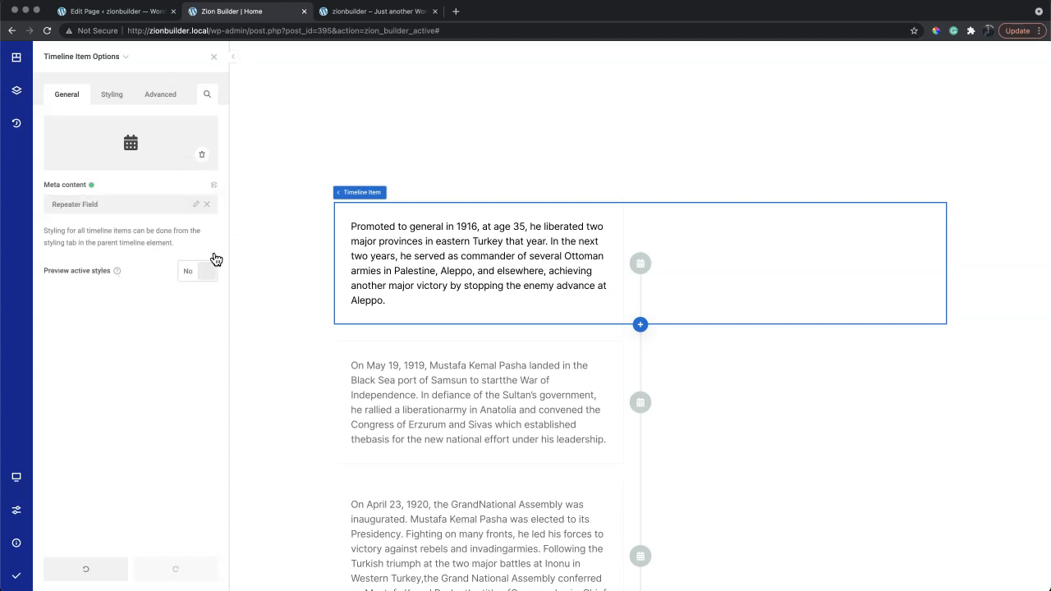
click(197, 204)
click(199, 279)
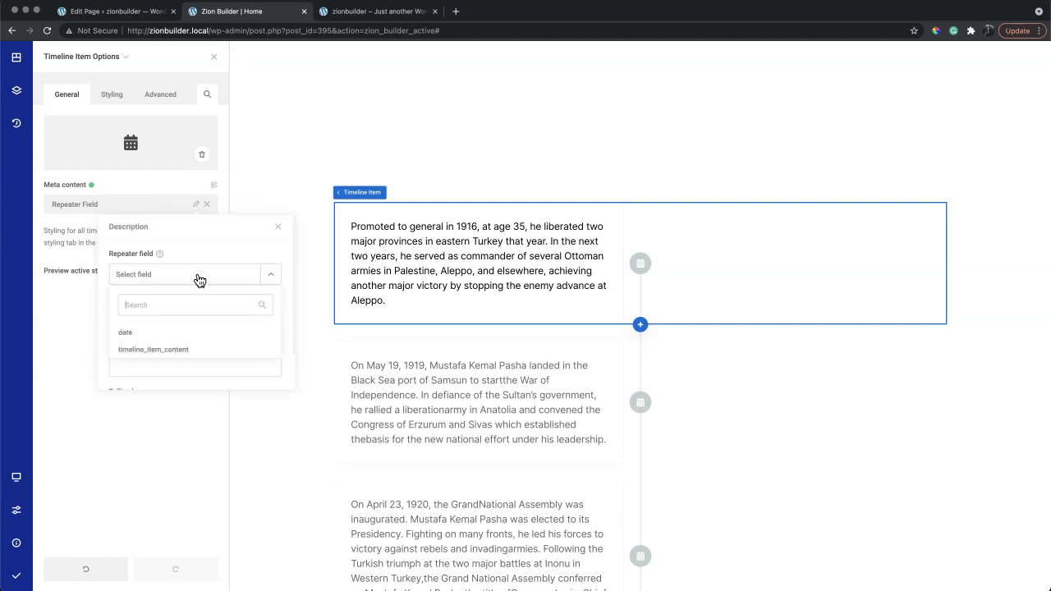
click(188, 333)
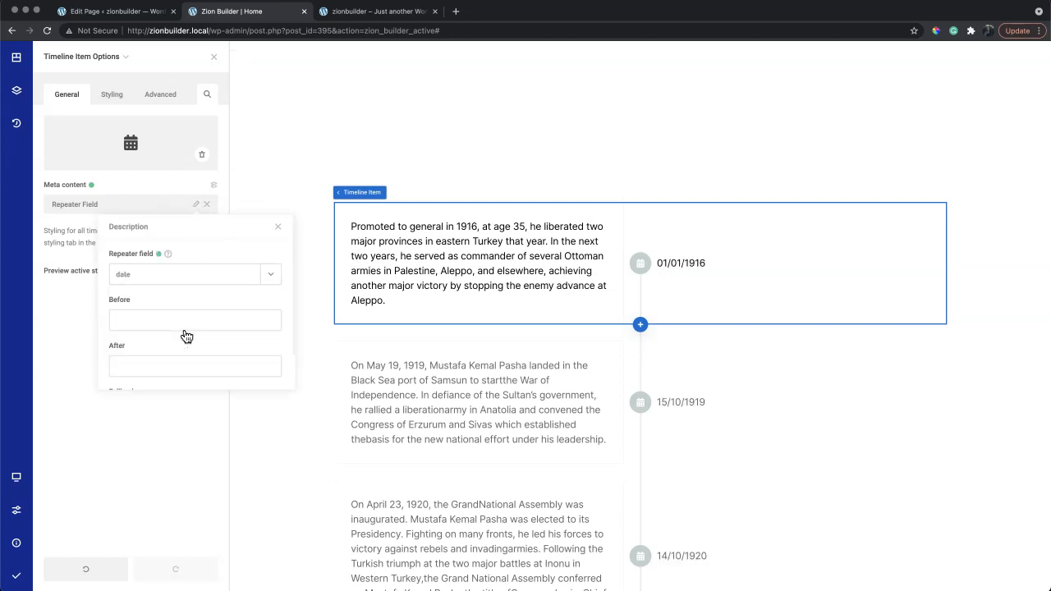
click(77, 323)
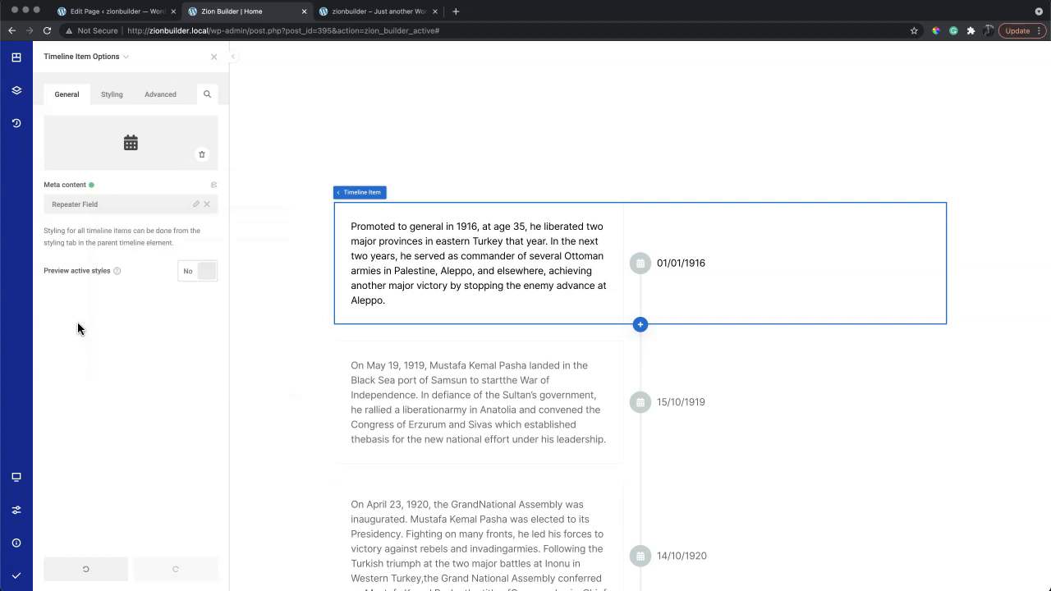
- Set the Content Timeline's line color to #f1f1f1
mouse_move(86, 62)
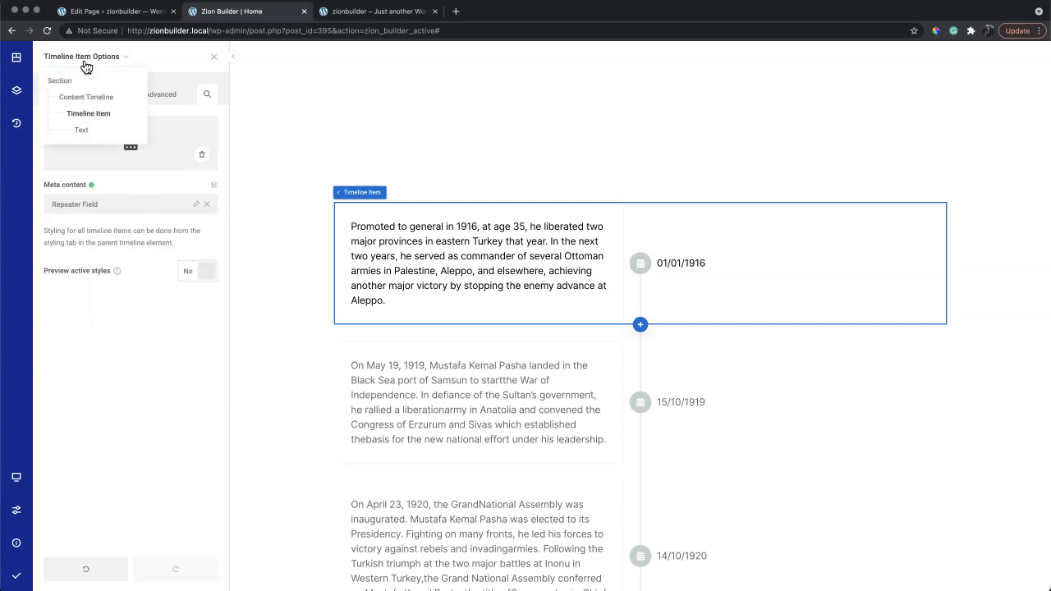
click(91, 98)
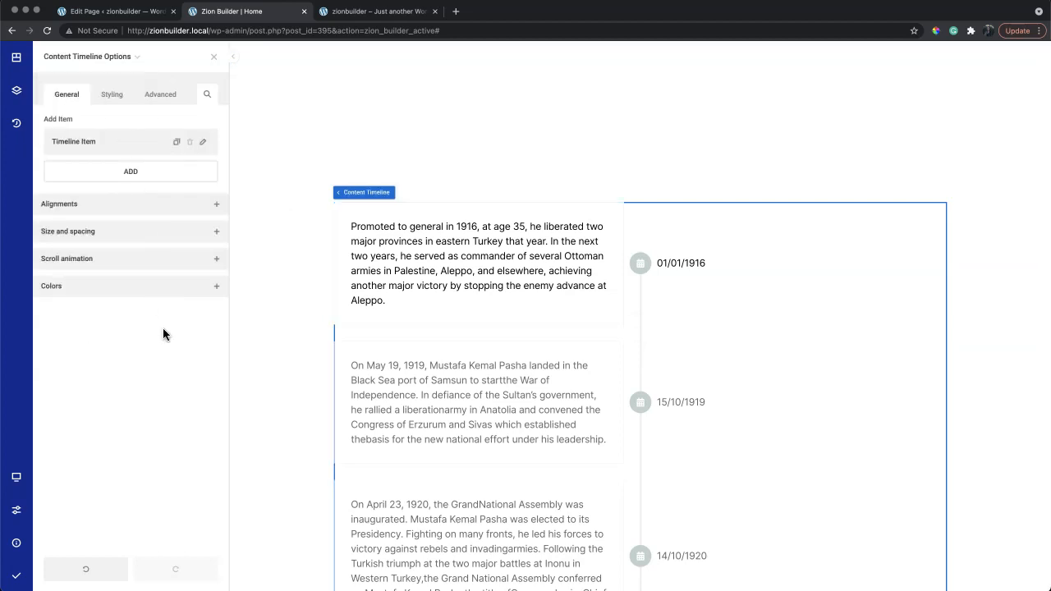
click(165, 287)
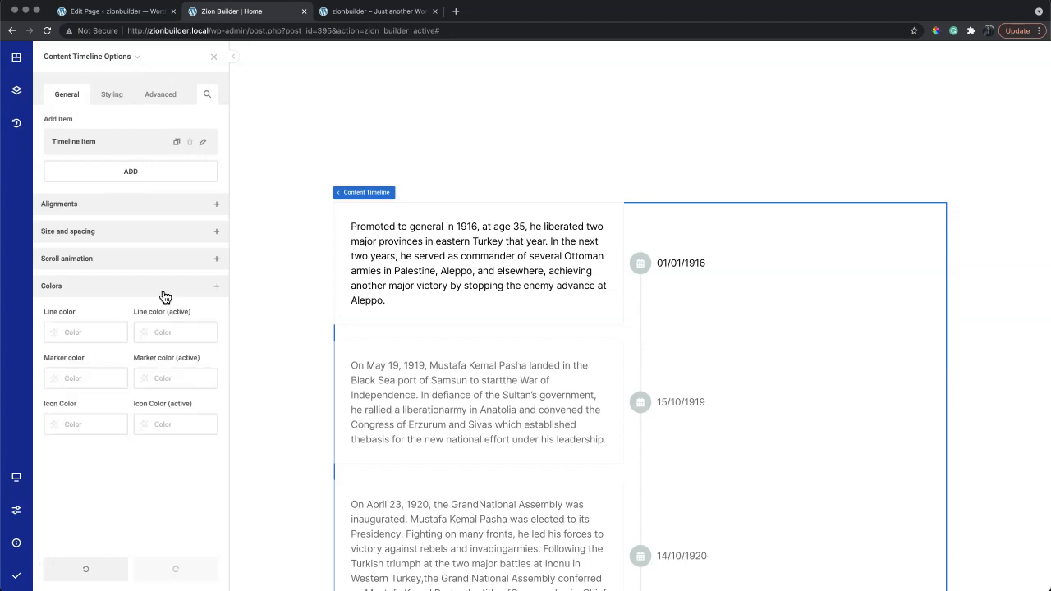
click(54, 332)
mouse_move(147, 309)
mouse_down()
mouse_move(173, 305)
mouse_move(136, 263)
mouse_move(70, 235)
mouse_move(66, 244)
mouse_move(66, 234)
mouse_up()
click(65, 240)
- Save the page, reload the live site and check the timeline entries and dates there
mouse_move(23, 582)
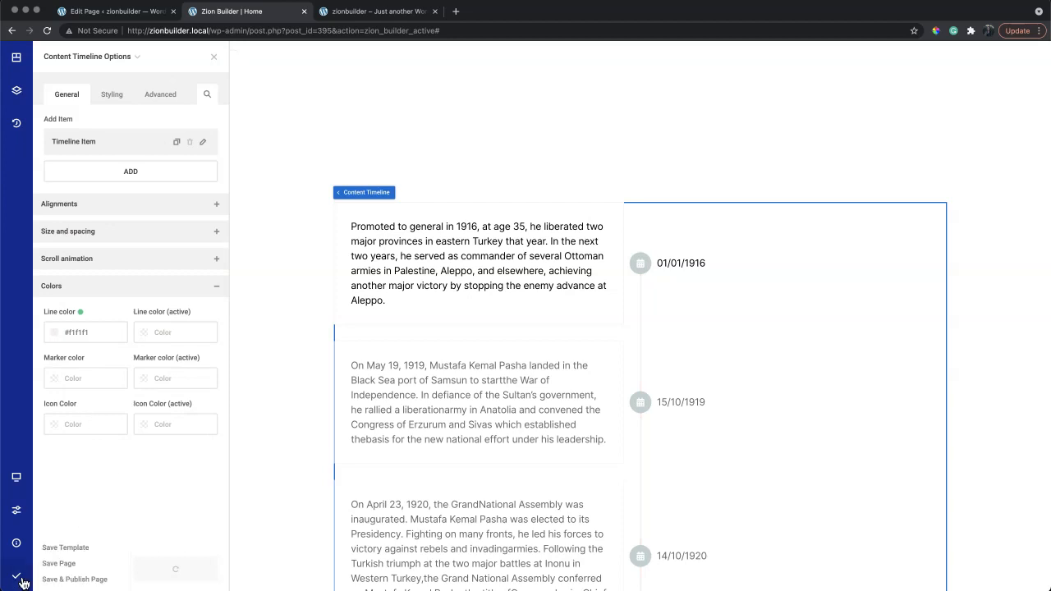
click(367, 14)
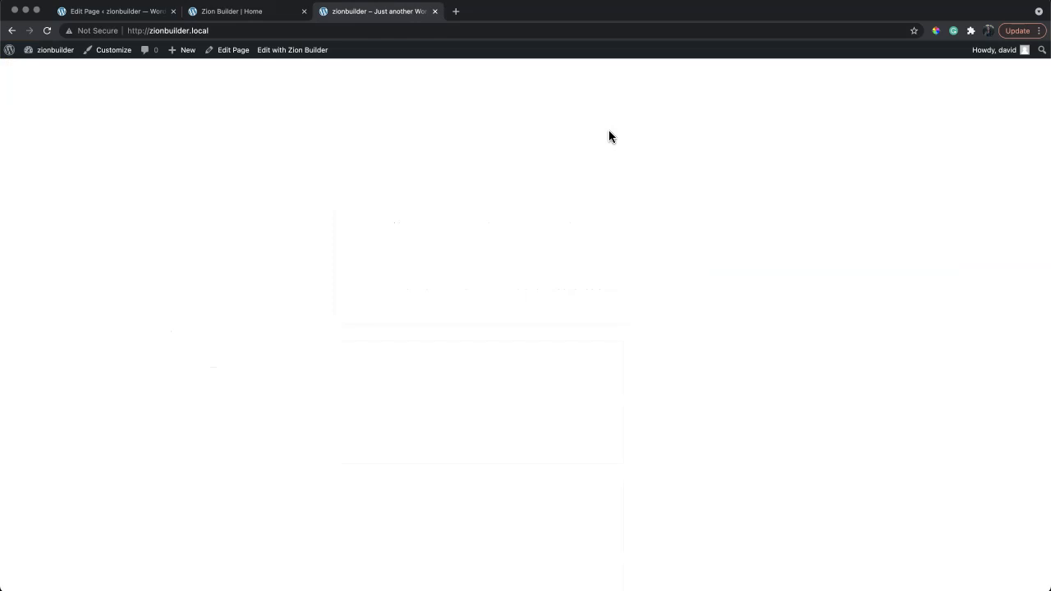
key(super+r)
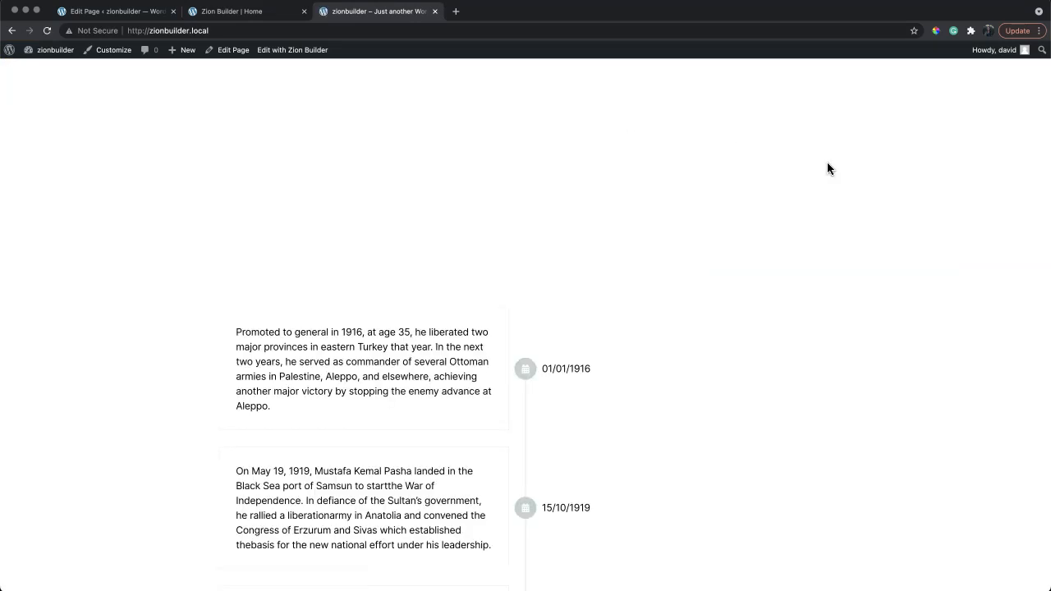
scroll(822, 172, down, 3)
scroll(788, 223, down, 10)
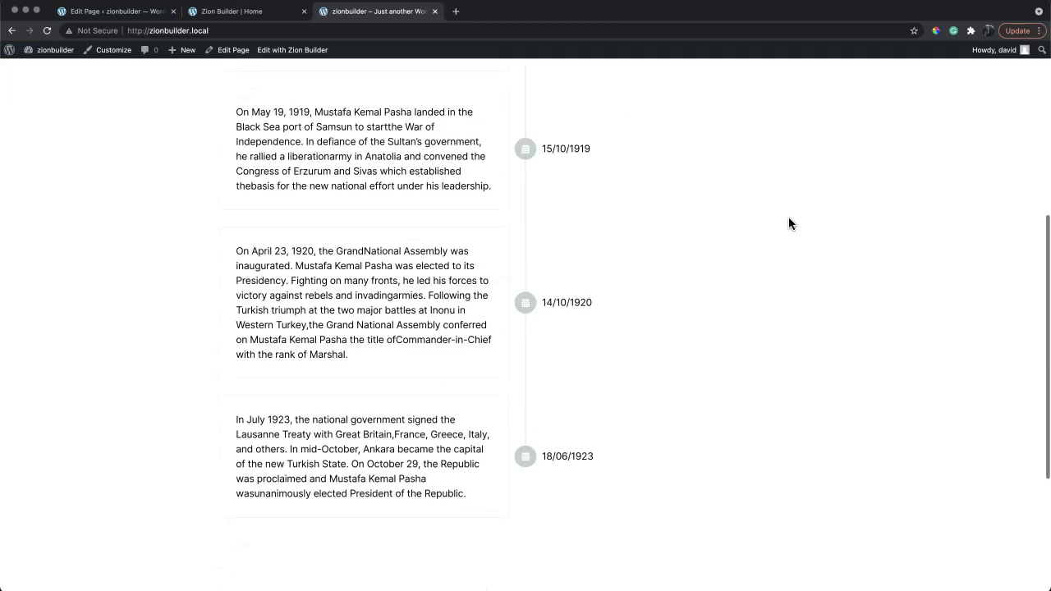
scroll(789, 223, up, 11)
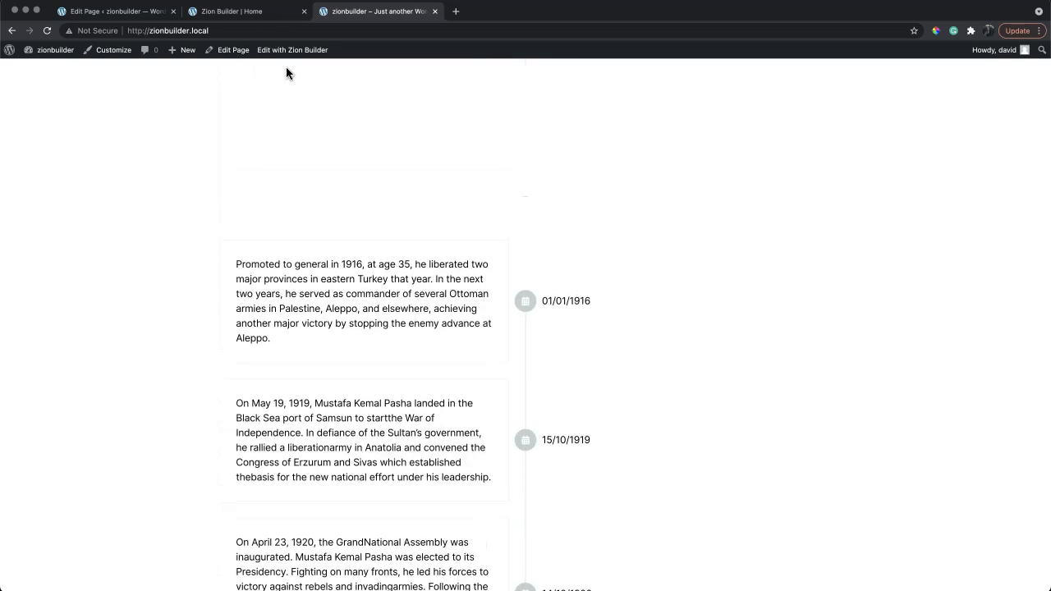
- Return to the Zion Builder editor and set the Content Timeline's marker color to #bcbcbc
click(267, 15)
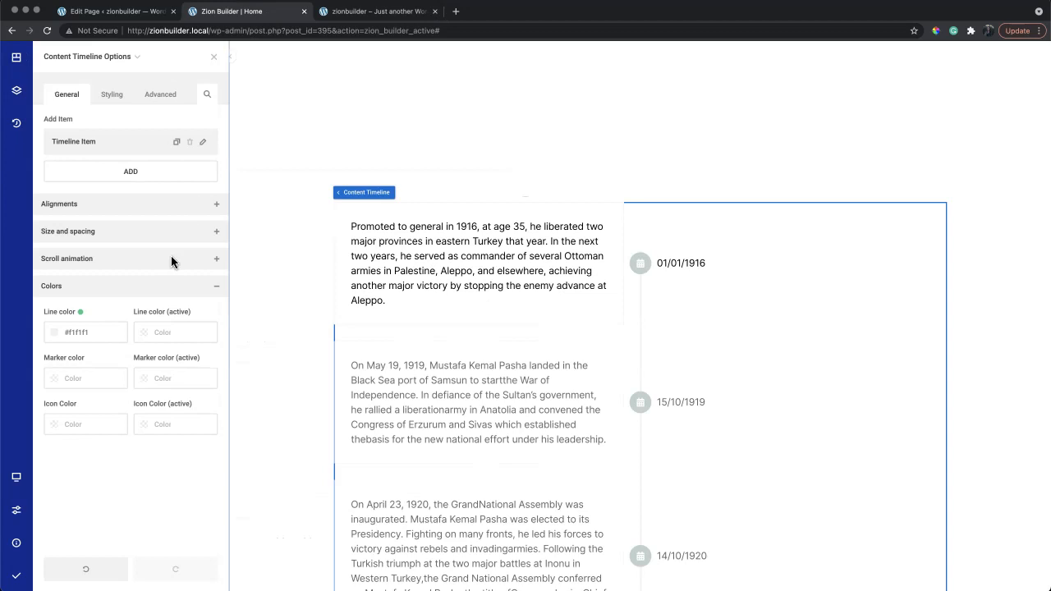
click(55, 377)
mouse_move(87, 312)
mouse_down()
mouse_move(65, 296)
mouse_move(62, 307)
mouse_up()
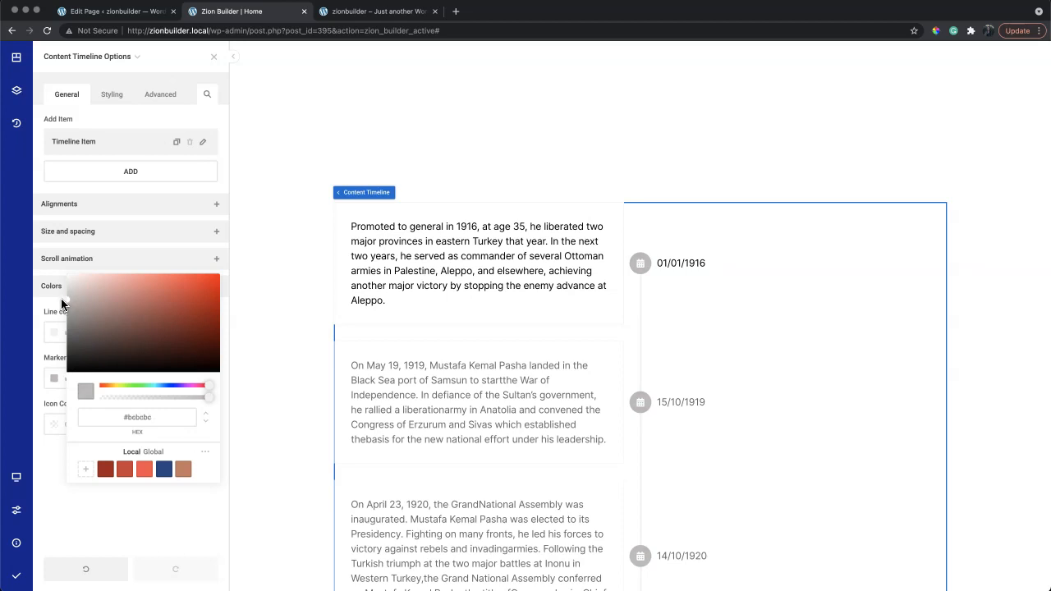
click(62, 304)
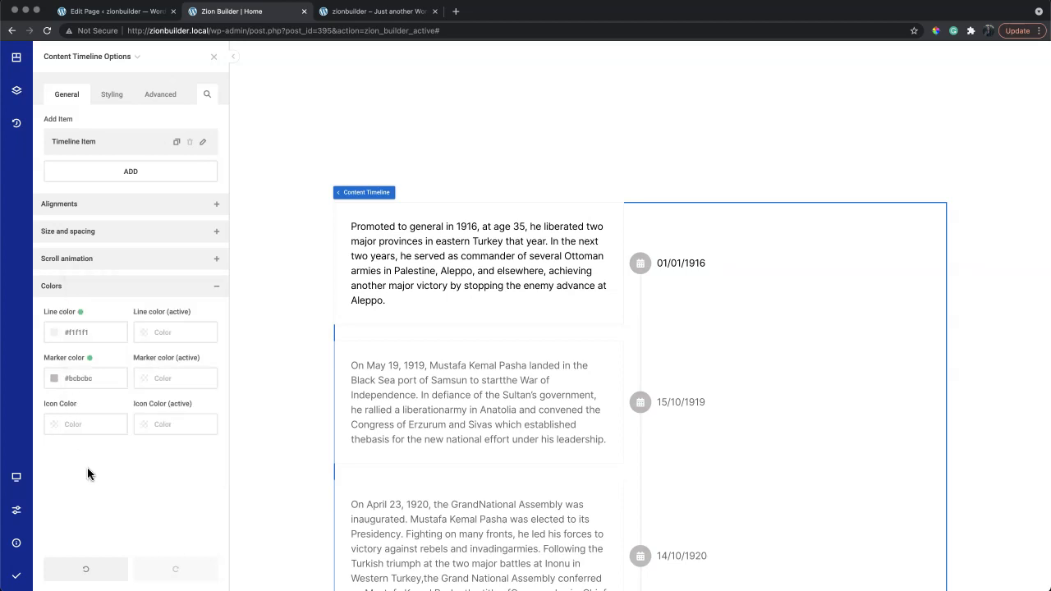
- Set the Content Timeline's icon color to #ffffff
click(53, 425)
drag(137, 392, 56, 307)
click(57, 307)
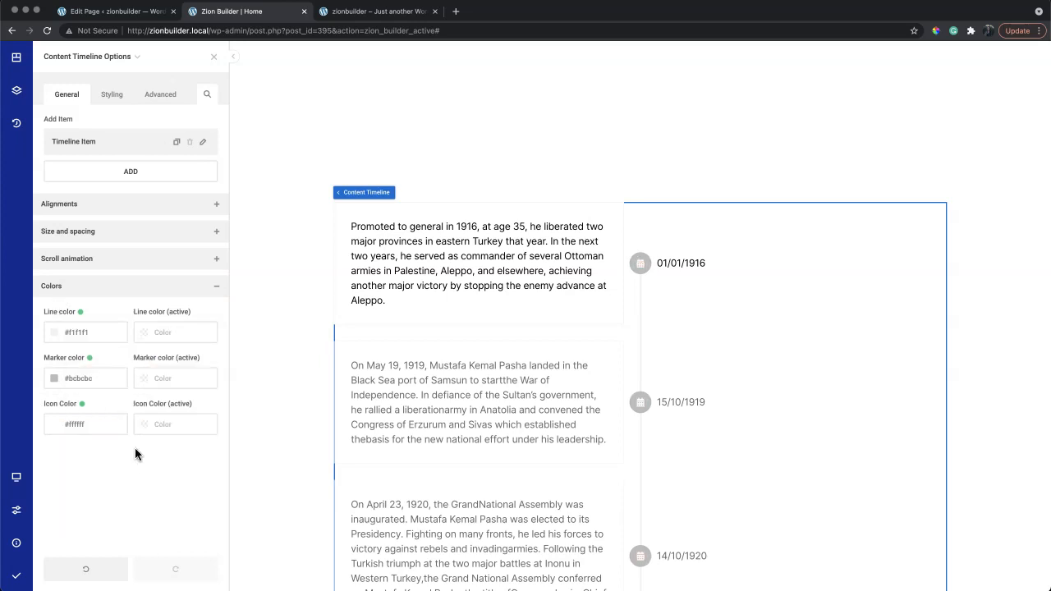
click(150, 286)
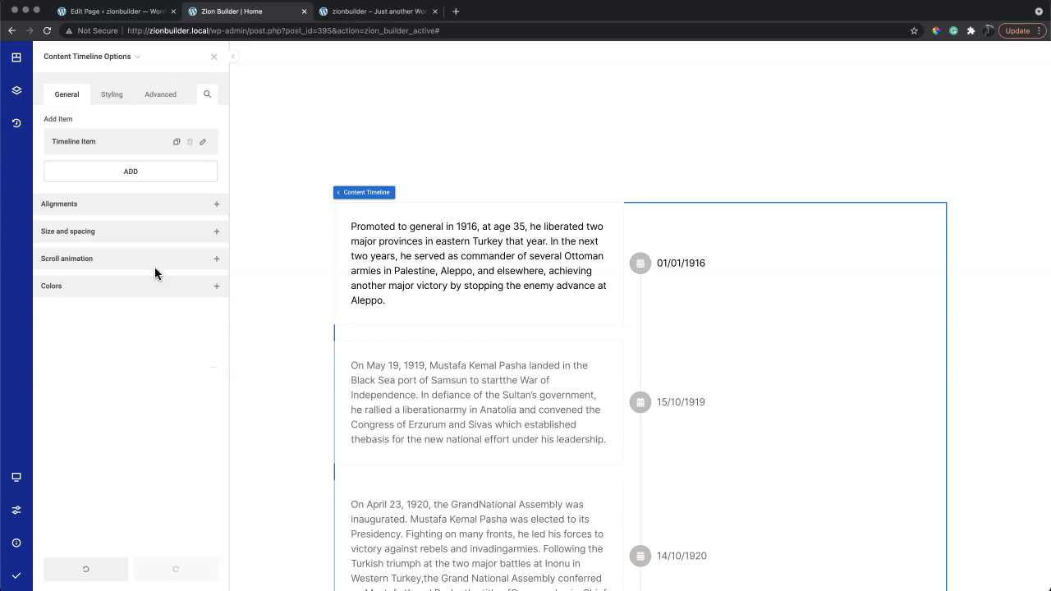
- Compare the left and right horizontal alignments of the timeline, leave it on left, and look at the option's responsive device choices
click(163, 207)
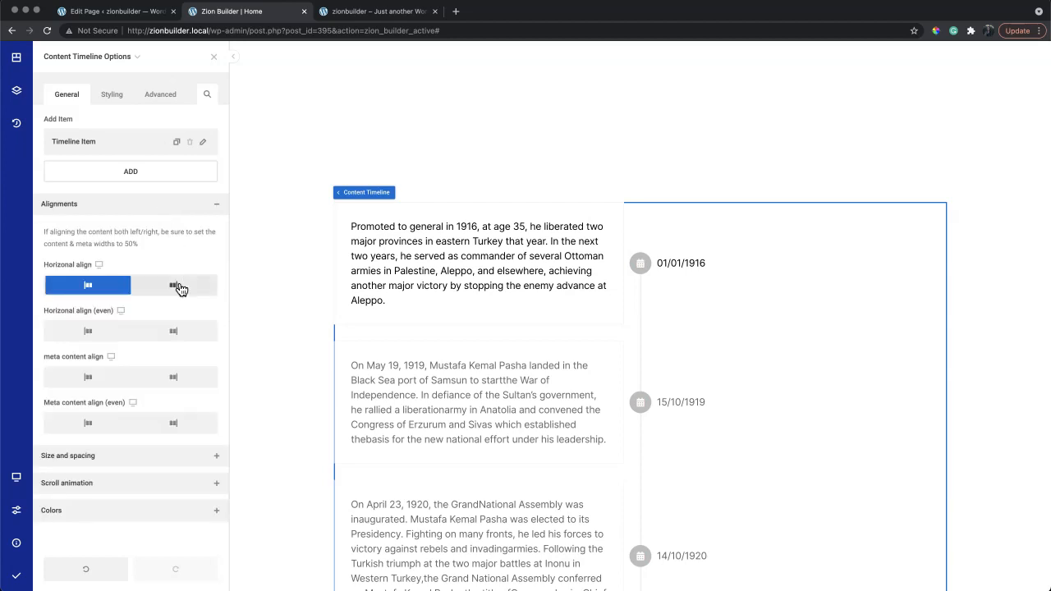
click(179, 287)
click(124, 289)
click(173, 287)
click(119, 289)
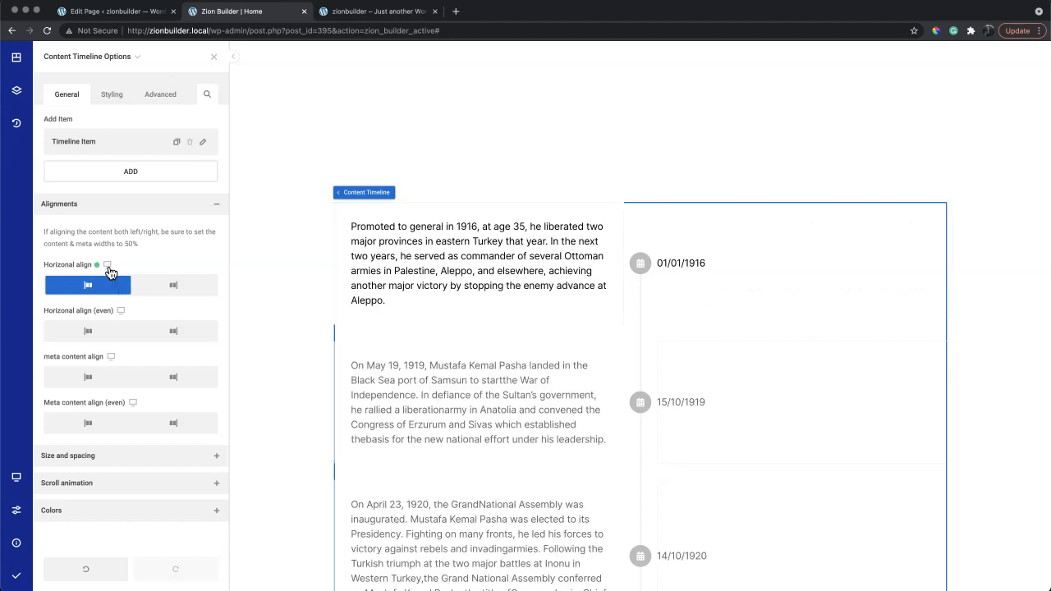
click(107, 267)
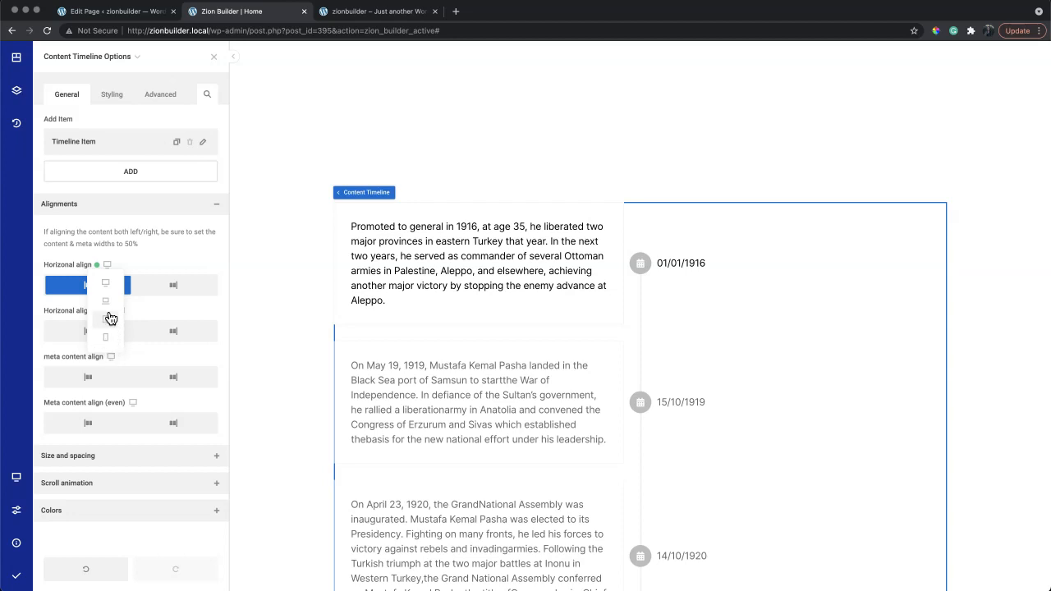
click(139, 259)
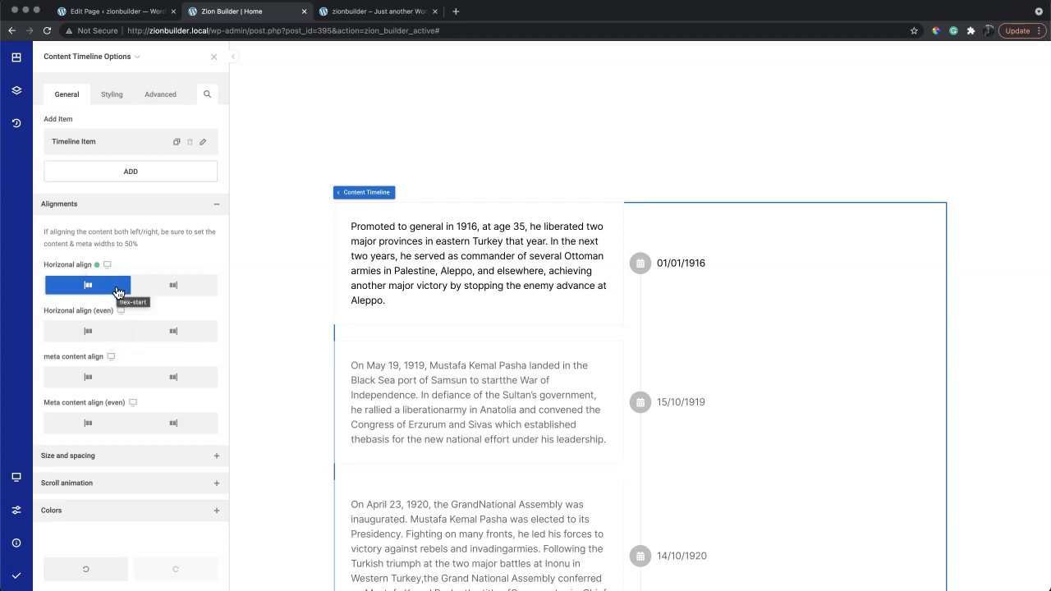
click(145, 212)
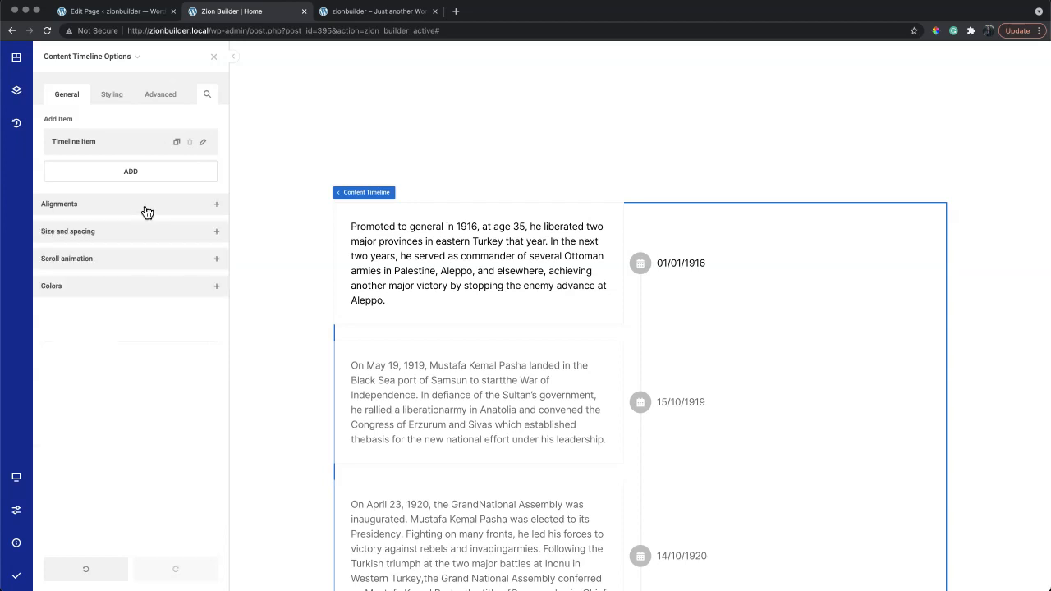
- Set the timeline's content width to 100% and its meta content width to 16%
click(145, 237)
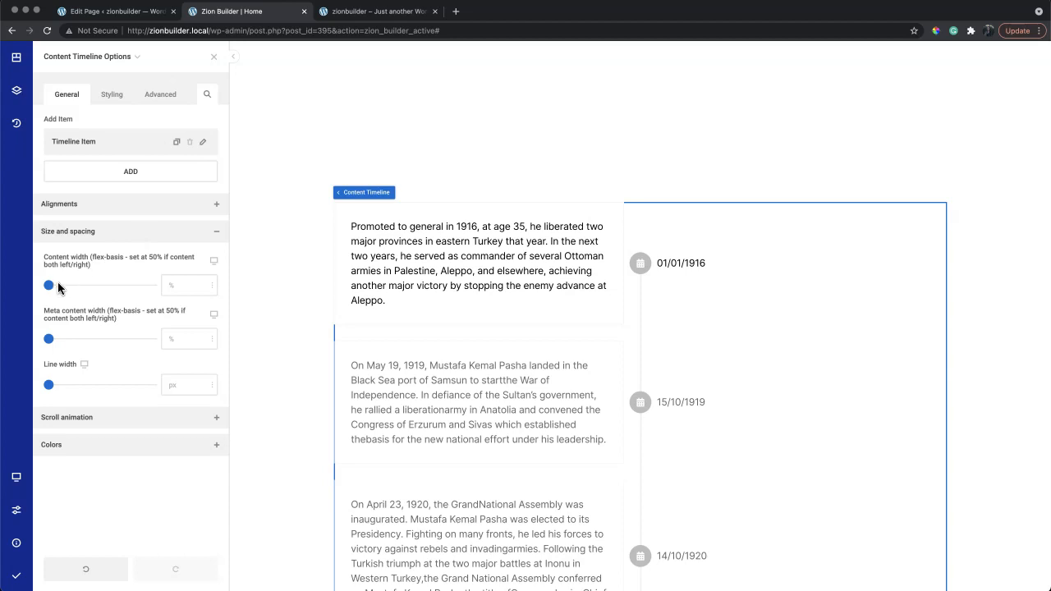
drag(51, 291, 162, 290)
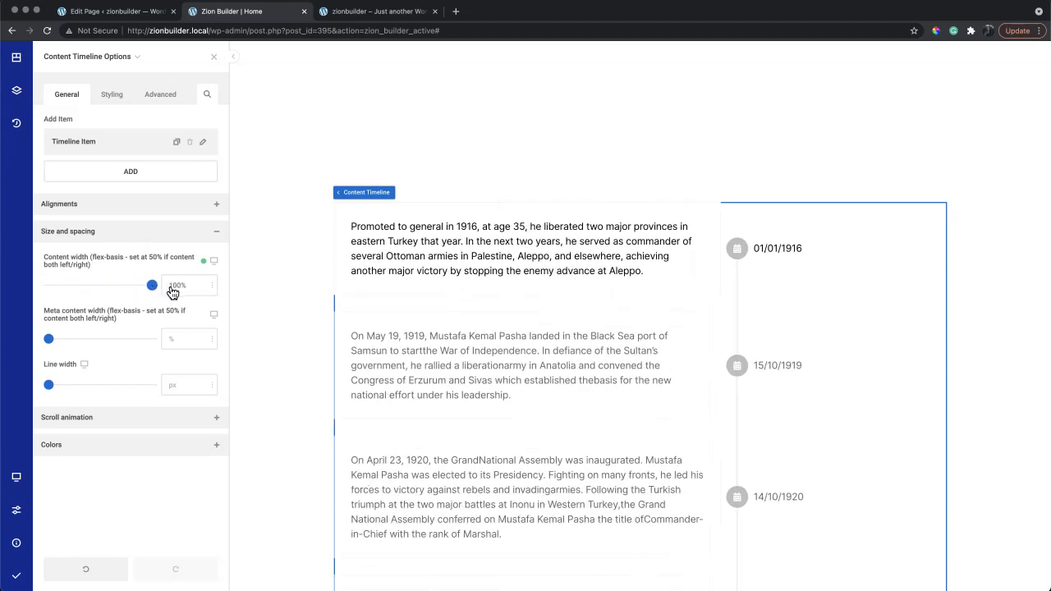
drag(51, 343, 66, 345)
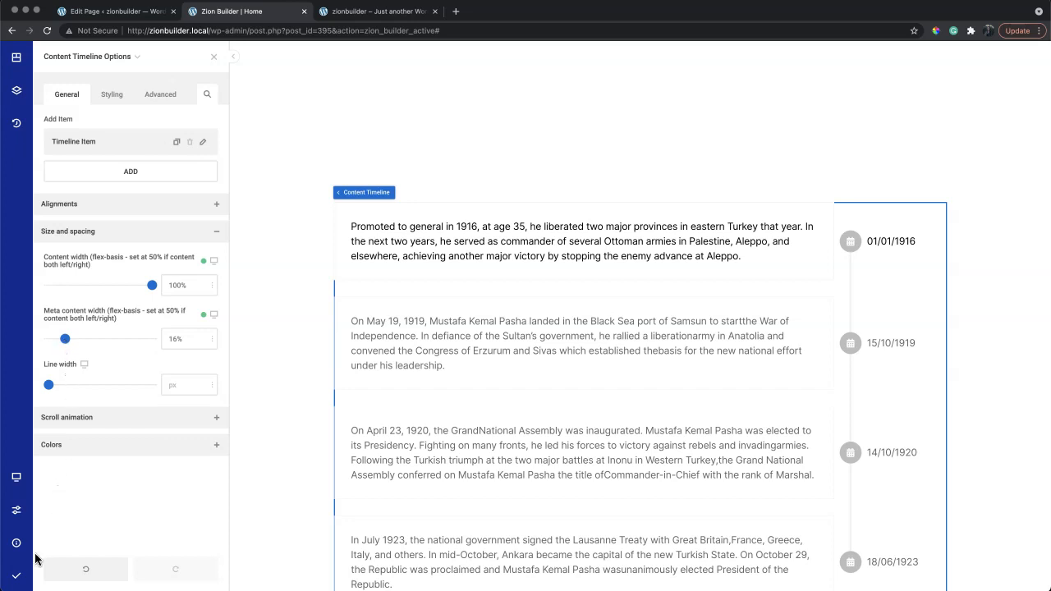
- Save the page, reload the live site and check the timeline's content and date widths there
click(18, 577)
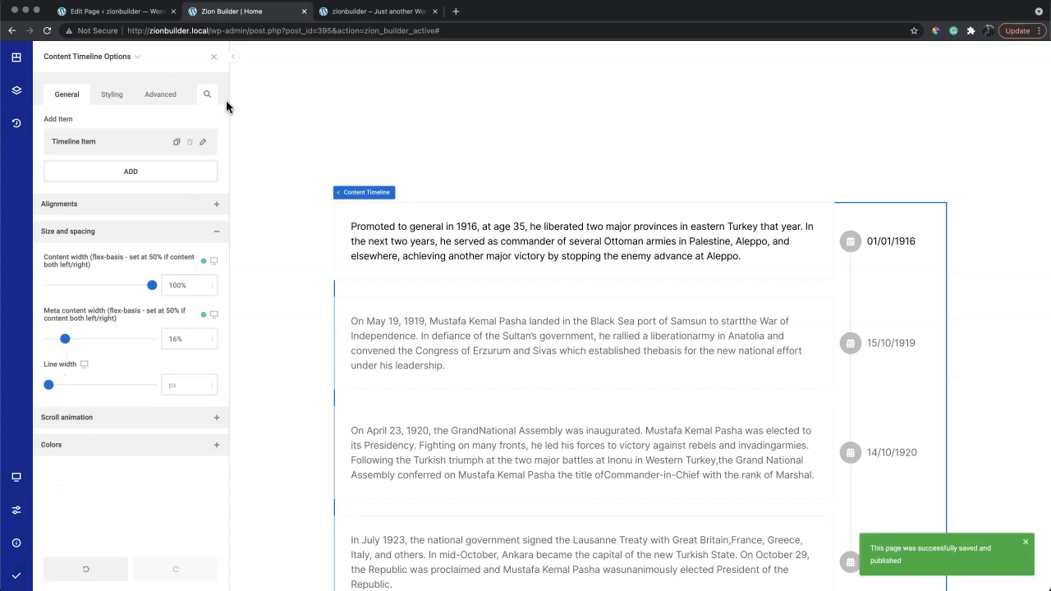
click(355, 13)
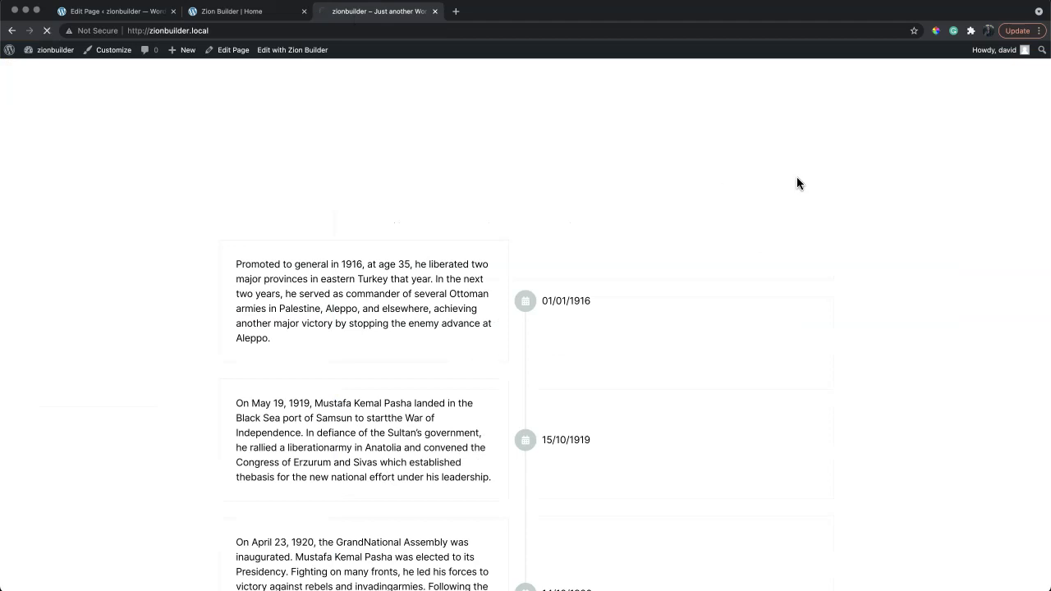
scroll(871, 179, down, 3)
scroll(871, 179, down, 3)
scroll(871, 179, up, 5)
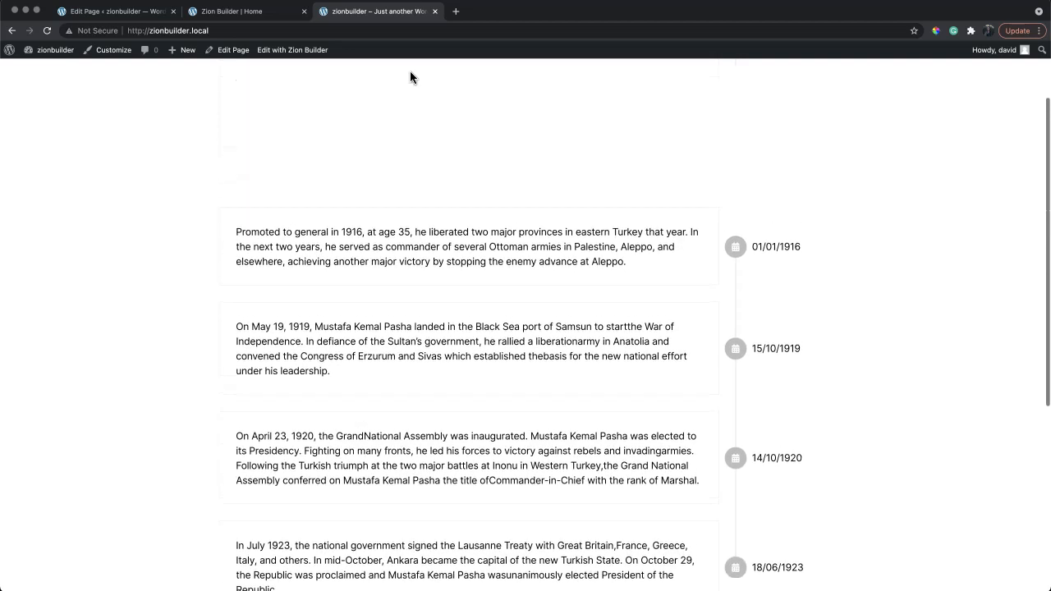
- Return to the Zion Builder editor and set the timeline's horizontal align to right
click(267, 12)
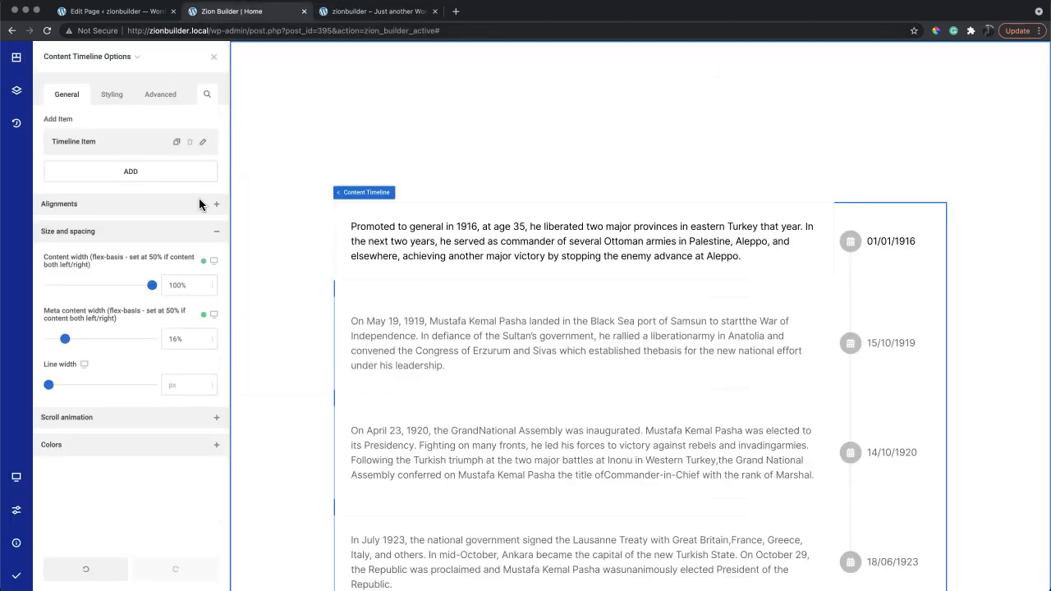
click(188, 231)
click(177, 208)
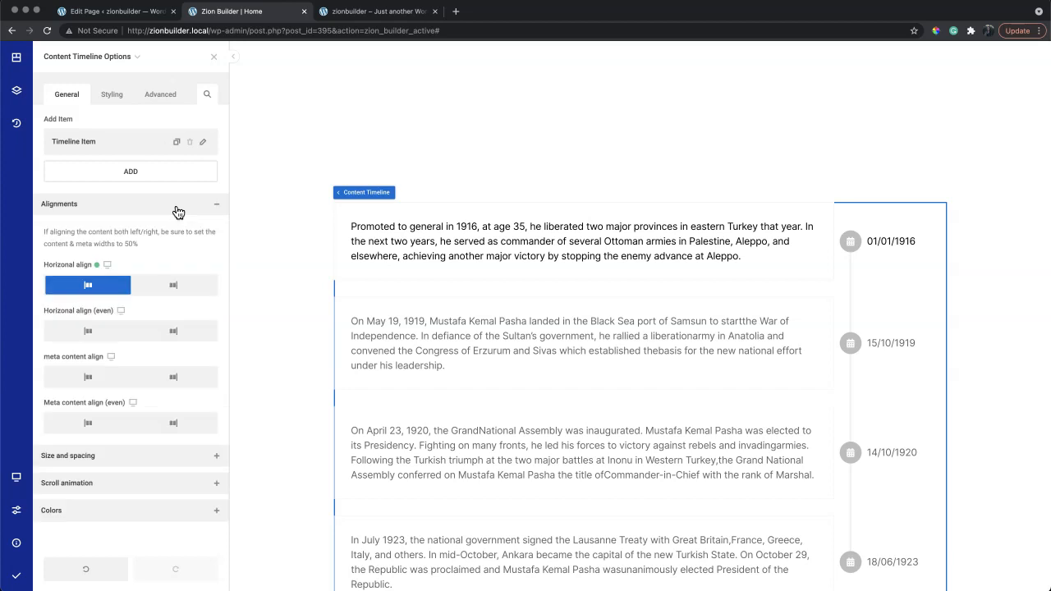
click(170, 286)
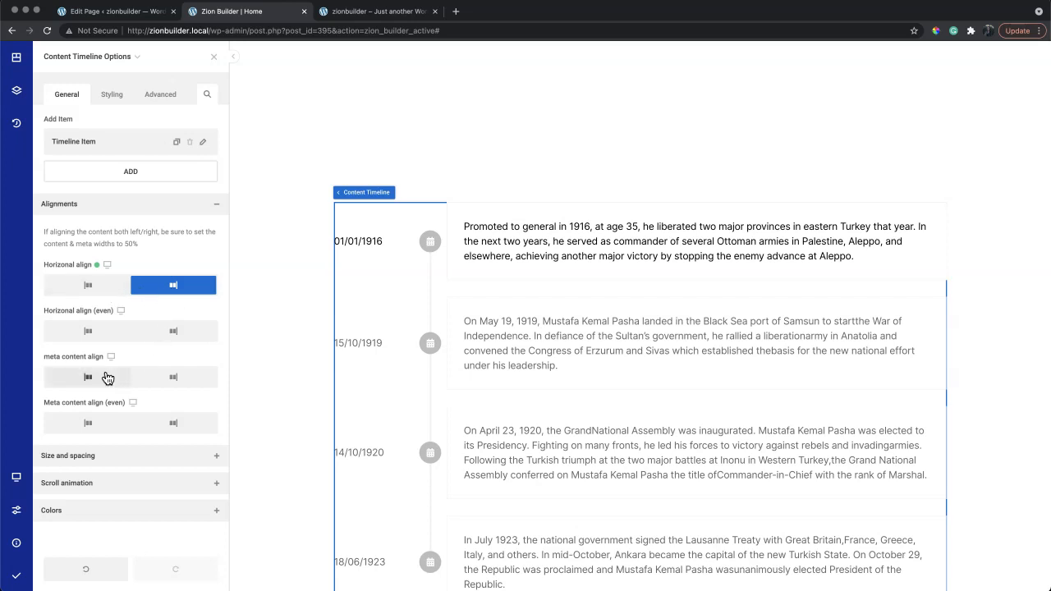
- Compare the right and left meta content alignments, clear that option and restore the left horizontal alignment
click(165, 377)
click(115, 378)
click(147, 378)
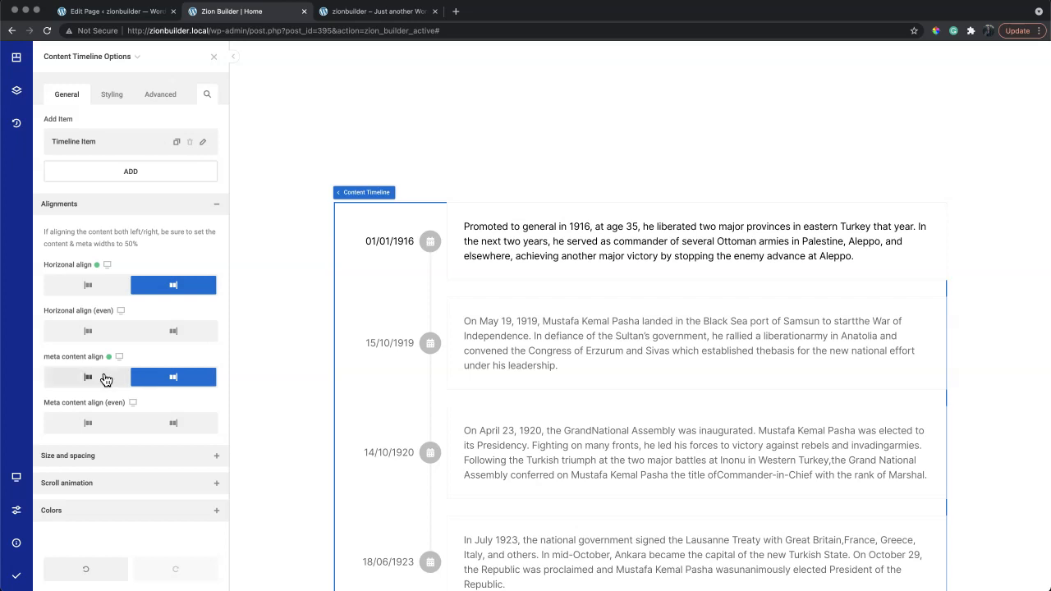
click(105, 379)
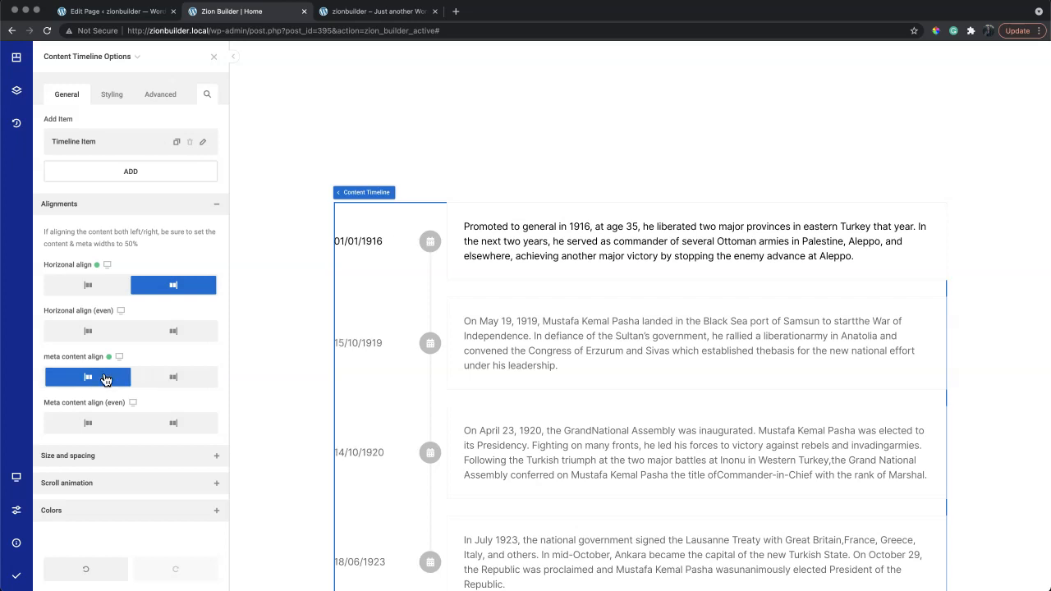
click(106, 378)
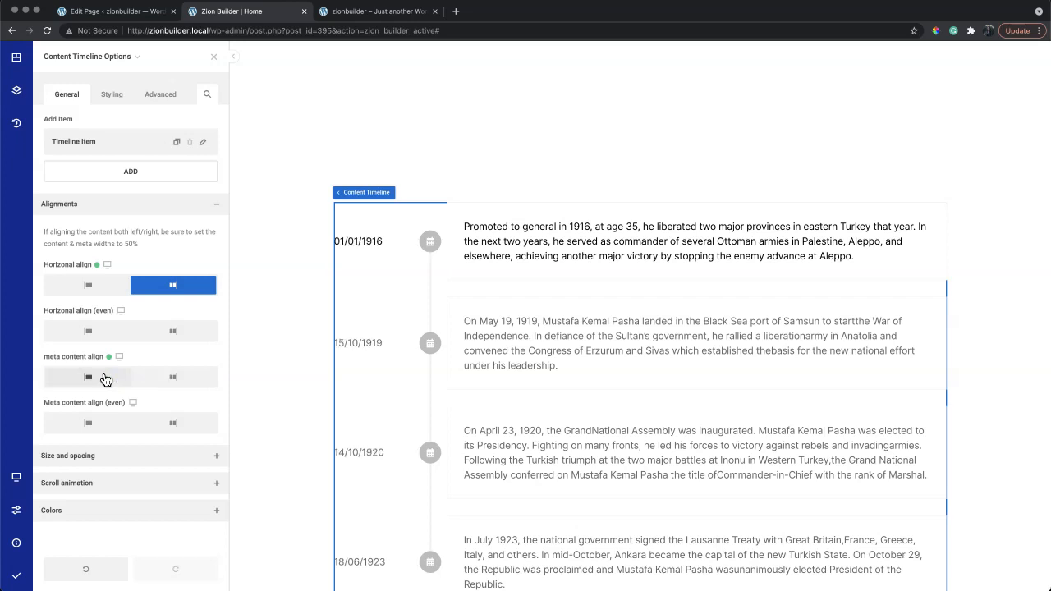
click(99, 289)
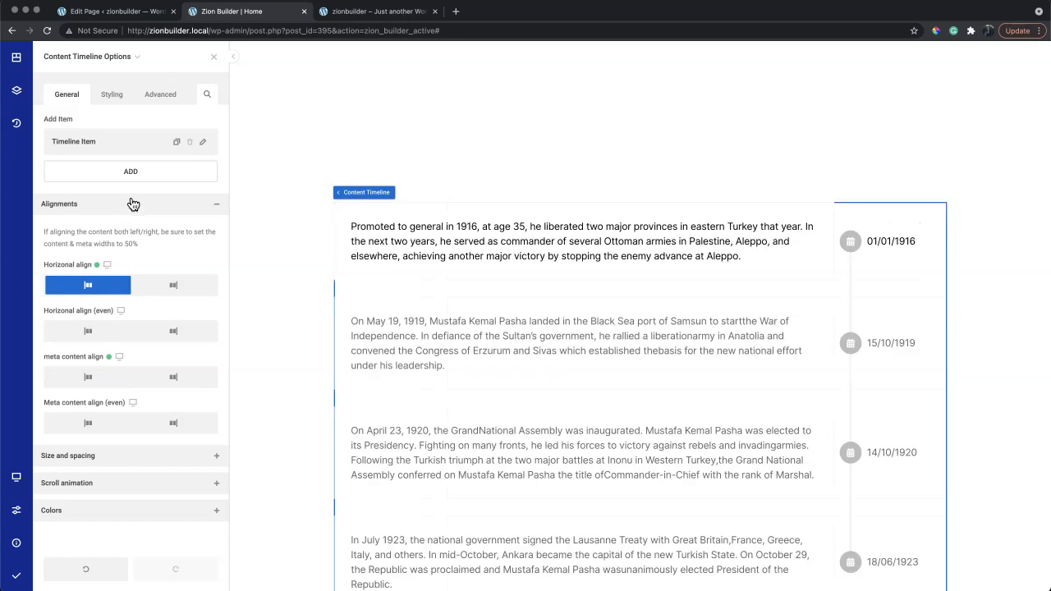
- Set both the timeline's content width and its meta content width to 50%
click(132, 204)
click(129, 232)
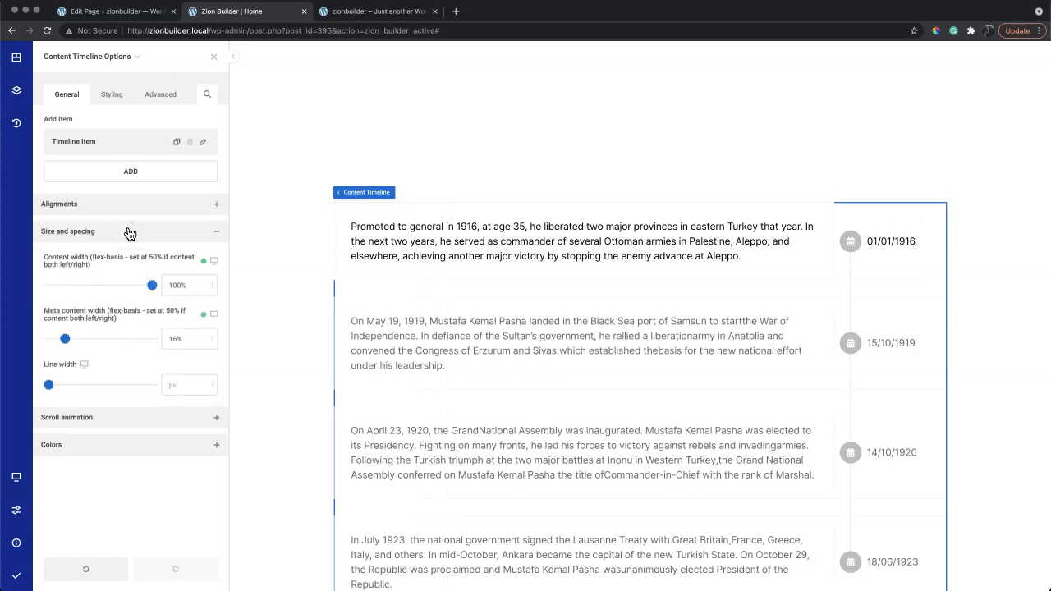
drag(153, 287, 100, 290)
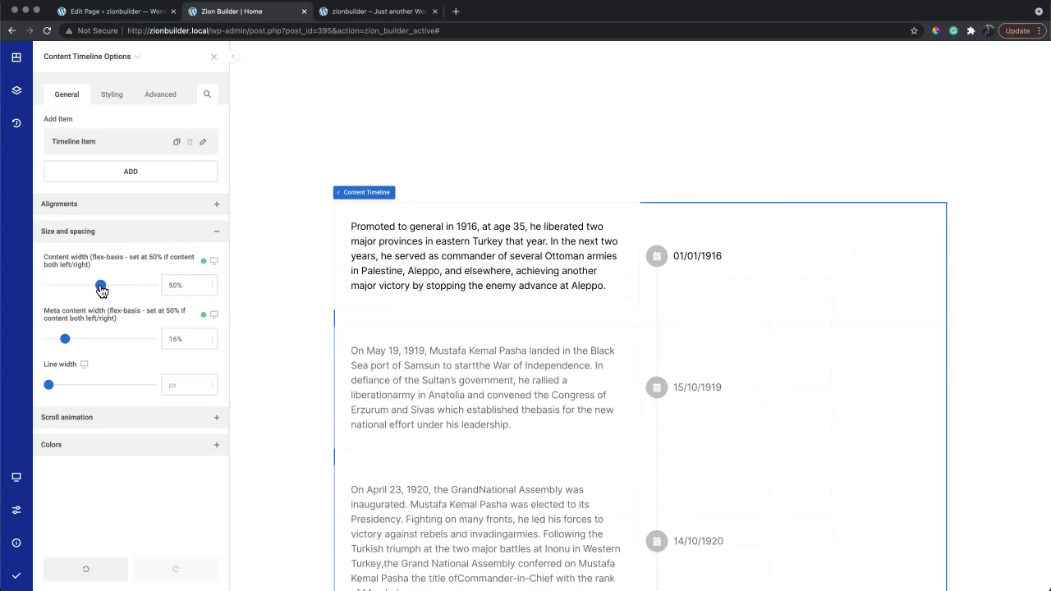
drag(69, 344, 101, 343)
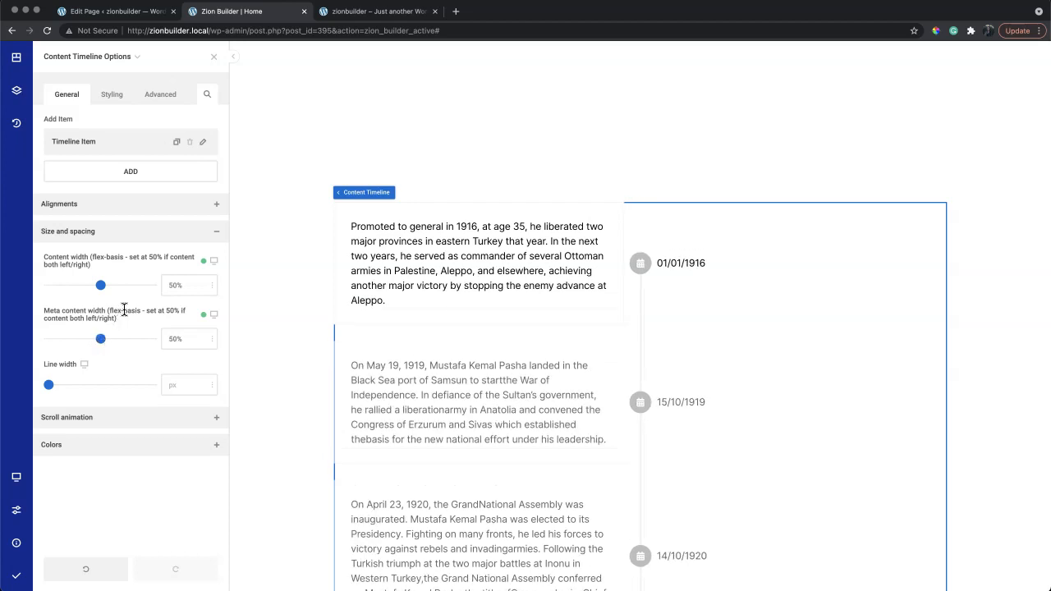
drag(147, 310, 129, 322)
click(129, 321)
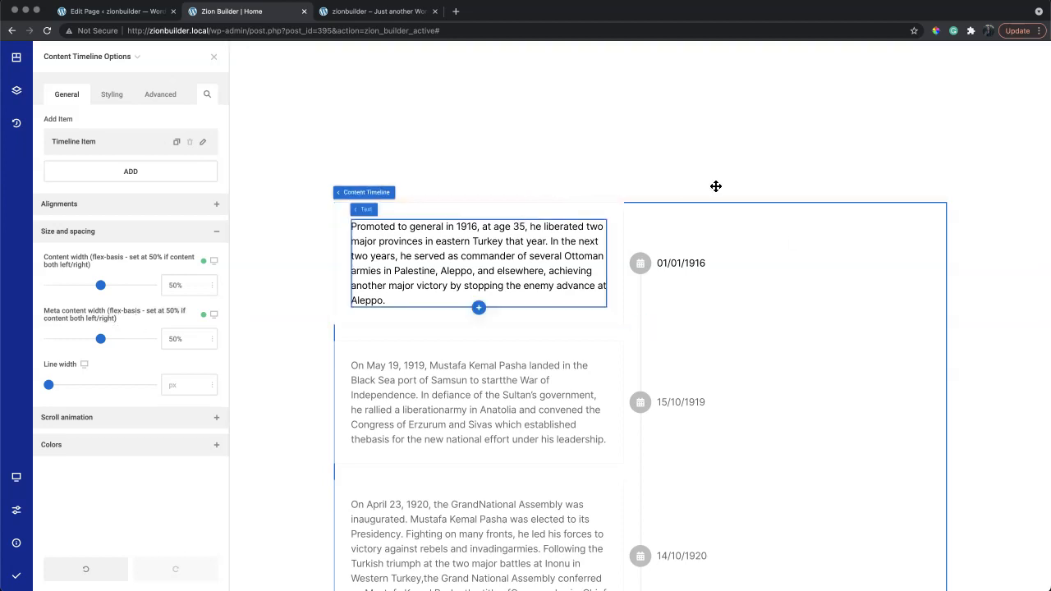
- Align the even timeline items to the right for both horizontal align (even) and meta content align (even)
click(135, 234)
click(149, 207)
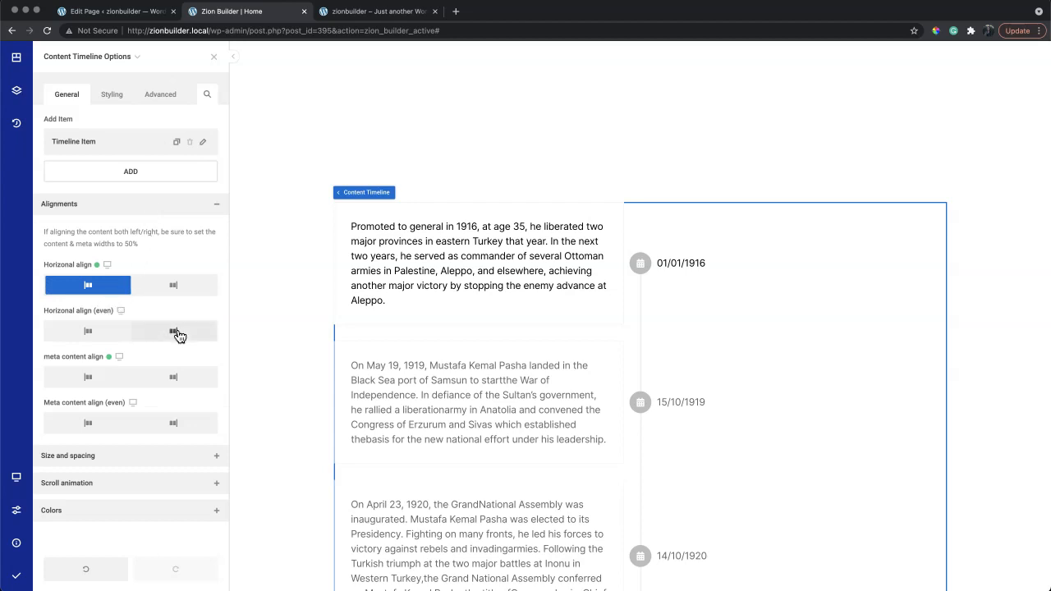
click(179, 336)
scroll(675, 284, down, 3)
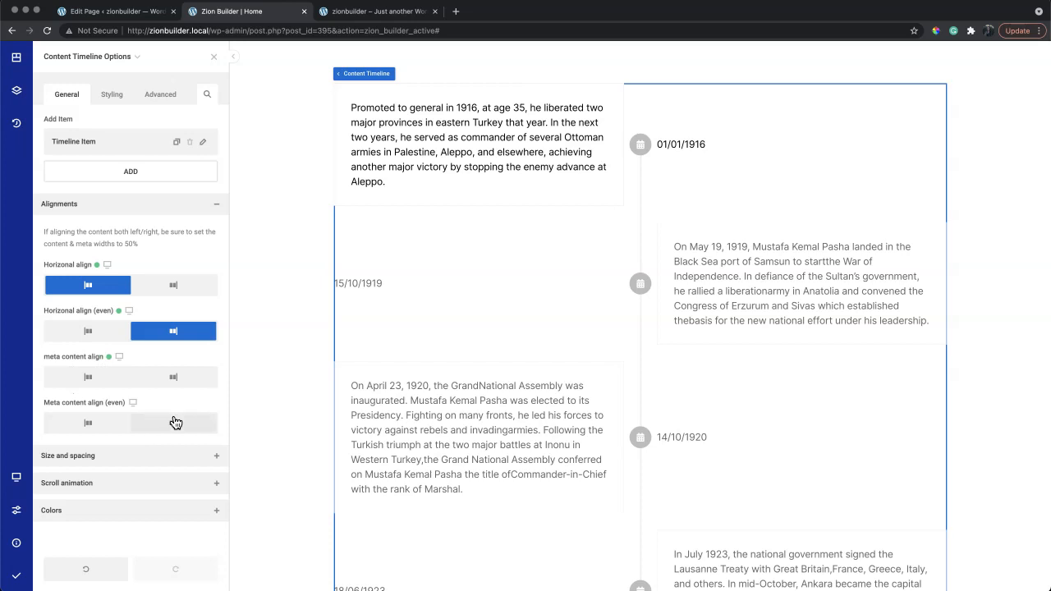
click(175, 423)
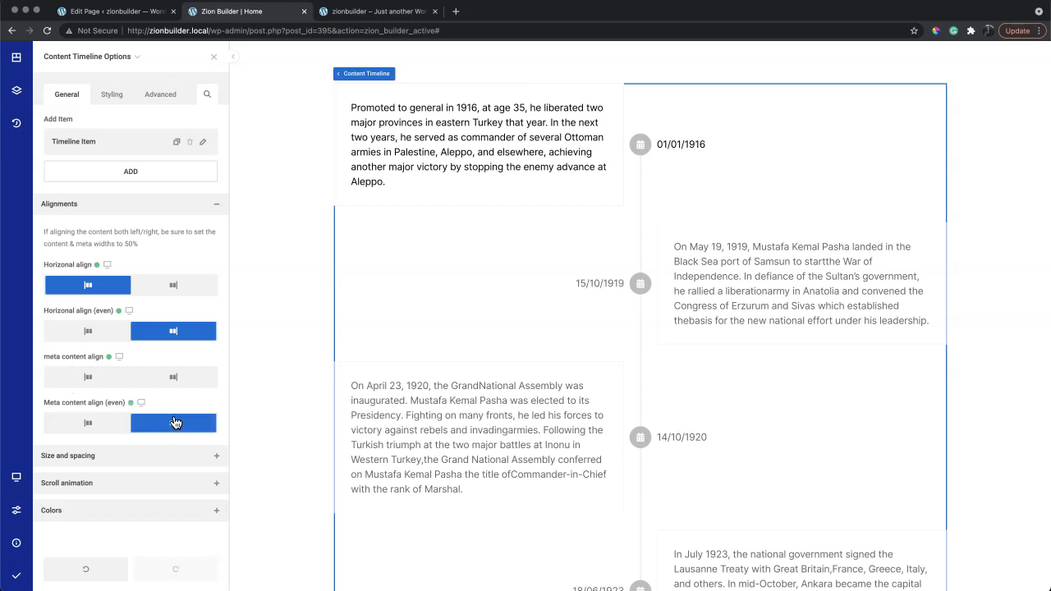
- Save the page, reload the live site and check the alternating left and right timeline entries
click(16, 575)
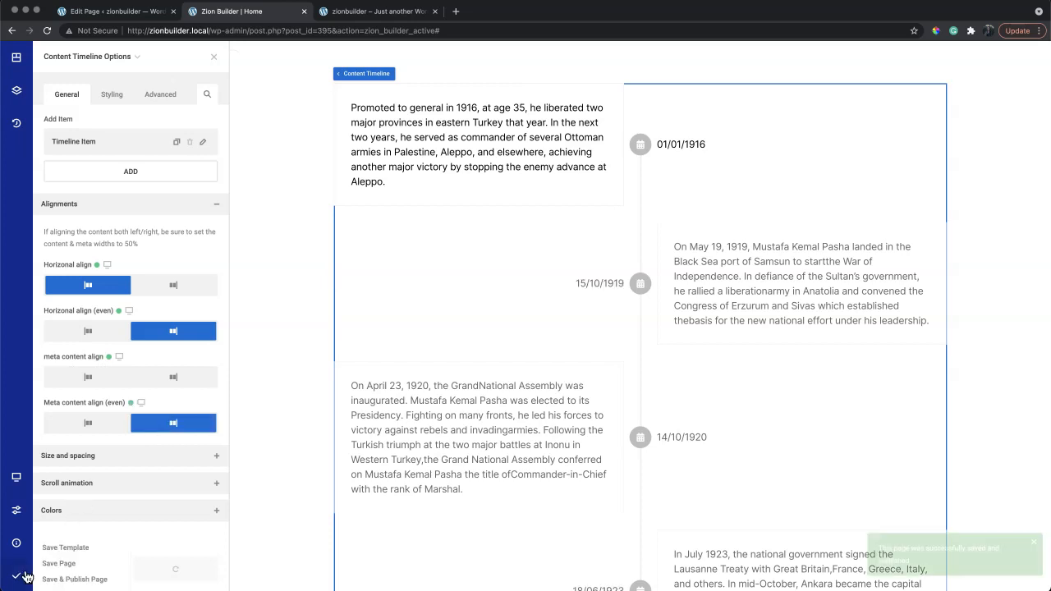
click(381, 15)
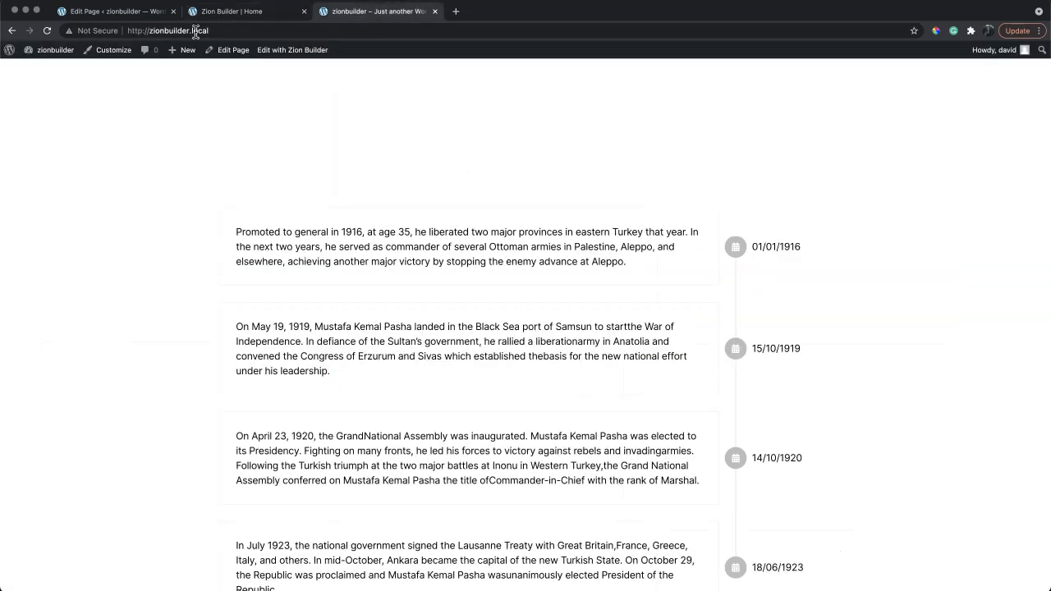
click(48, 30)
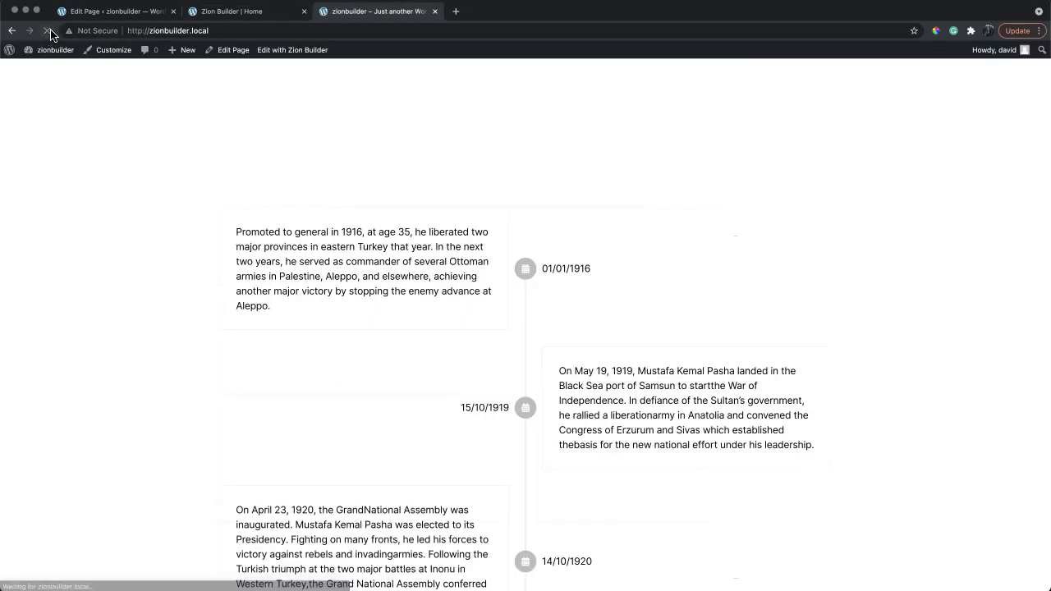
scroll(872, 150, down, 5)
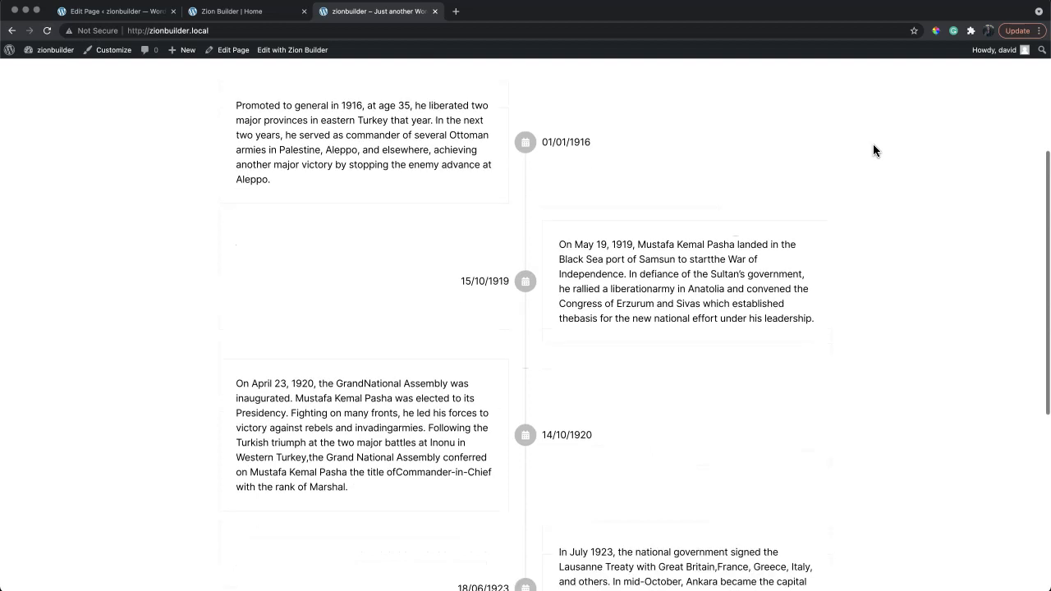
scroll(873, 150, up, 5)
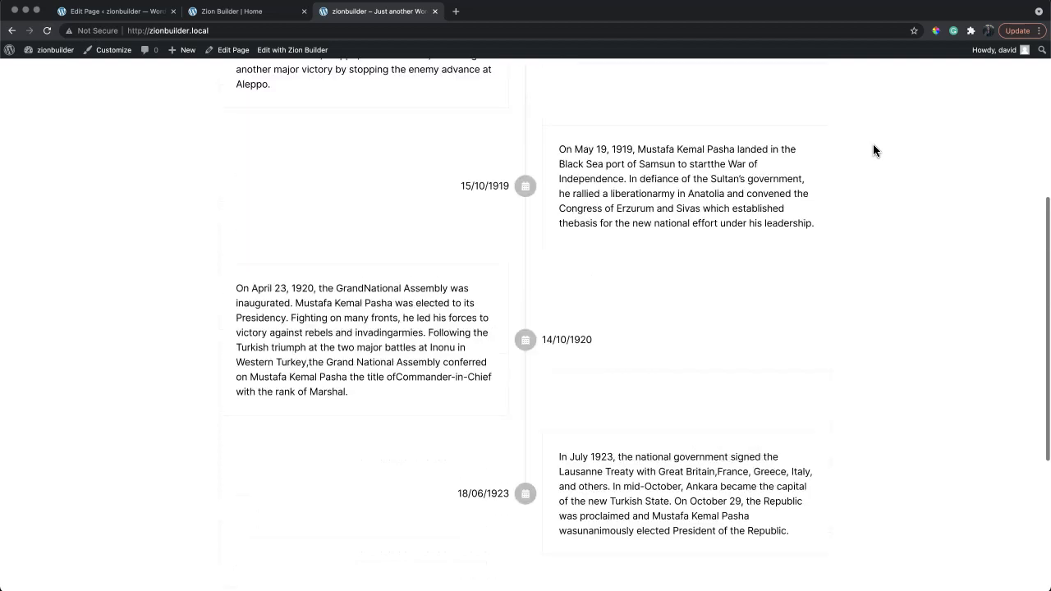
mouse_move(1048, 180)
mouse_down()
mouse_move(321, 180)
mouse_move(837, 176)
mouse_move(1050, 188)
mouse_up()
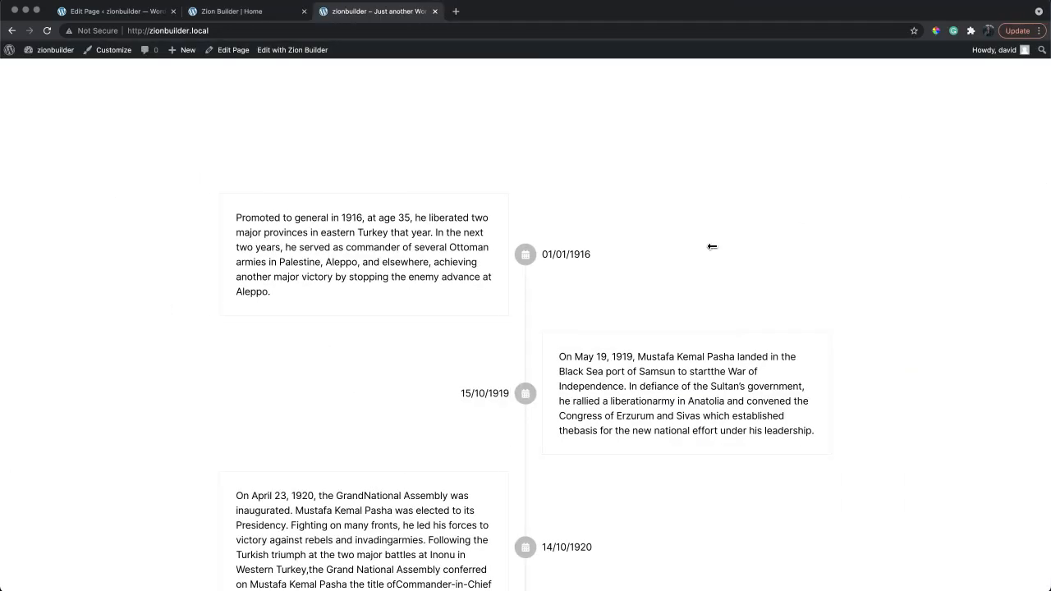
- Return to the Zion Builder page and, for the tablet breakpoint, set both horizontal align and meta content align to right
click(269, 15)
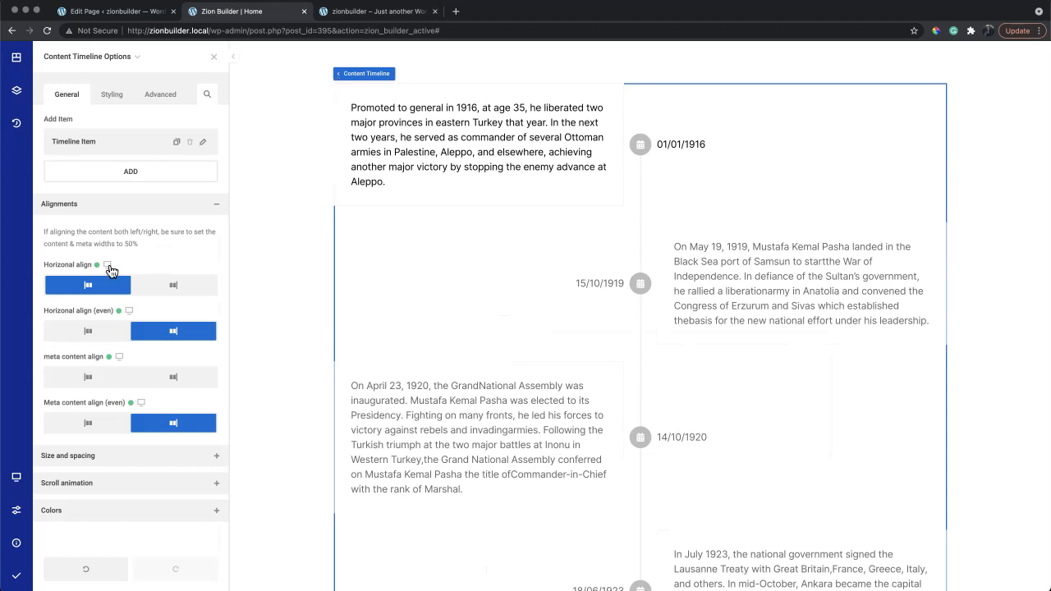
click(107, 265)
click(110, 305)
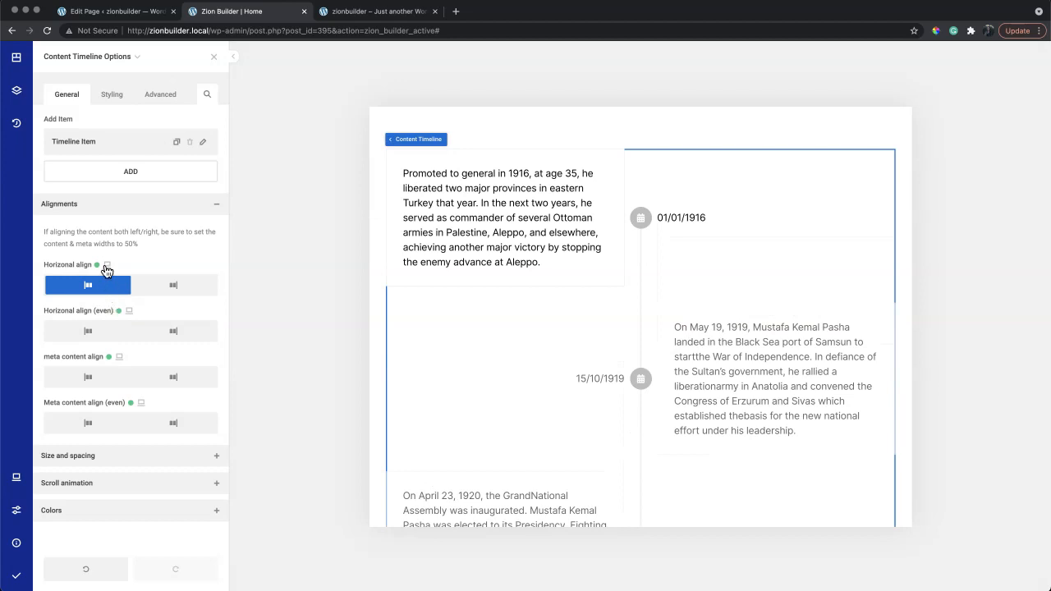
click(106, 267)
click(105, 321)
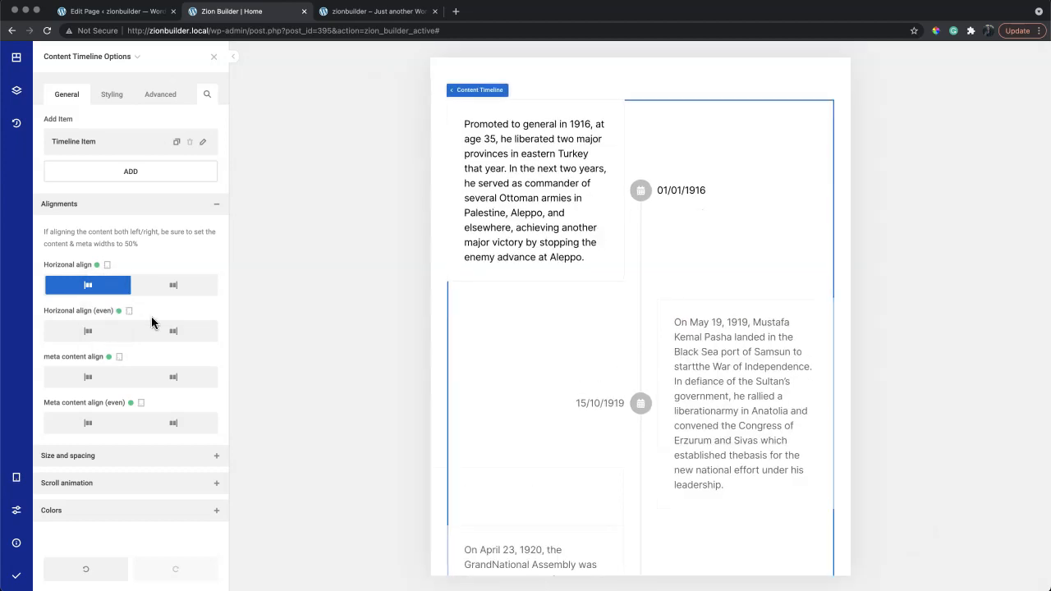
click(172, 293)
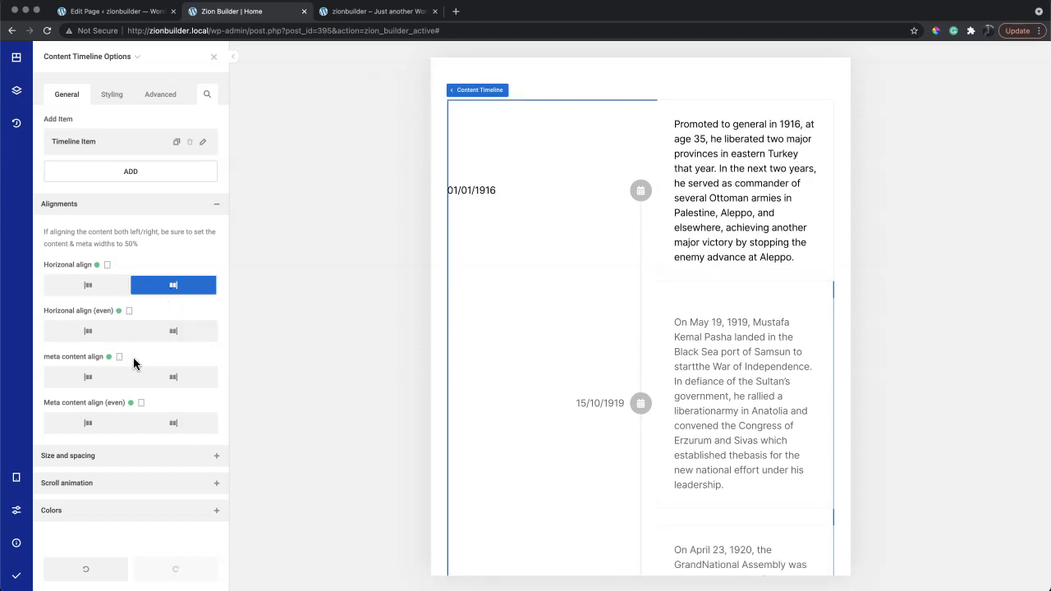
click(151, 379)
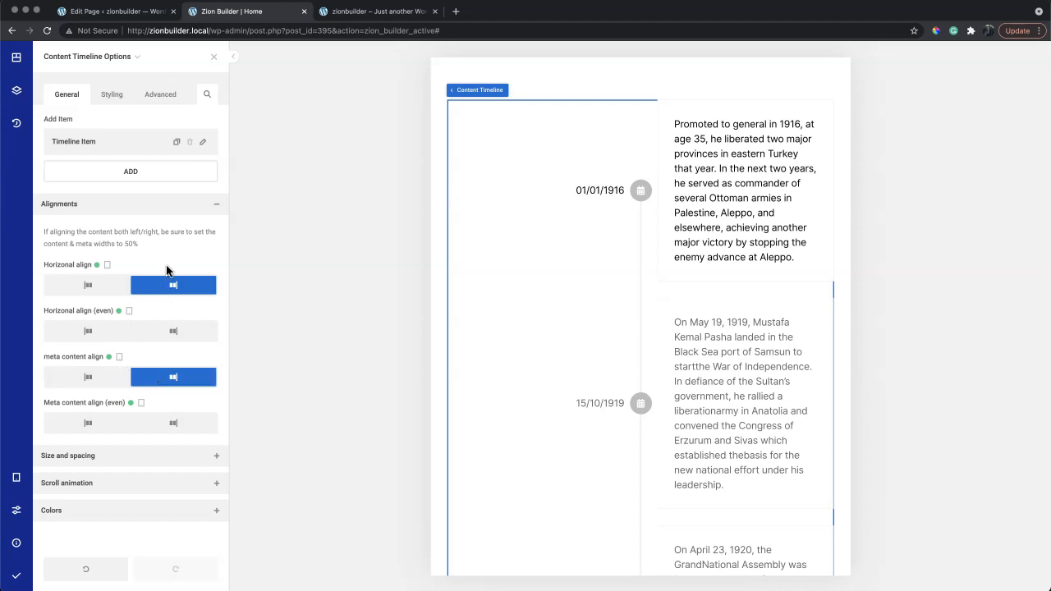
- Set the timeline's tablet content width to 100% and its meta content width to 14%
click(174, 211)
click(170, 239)
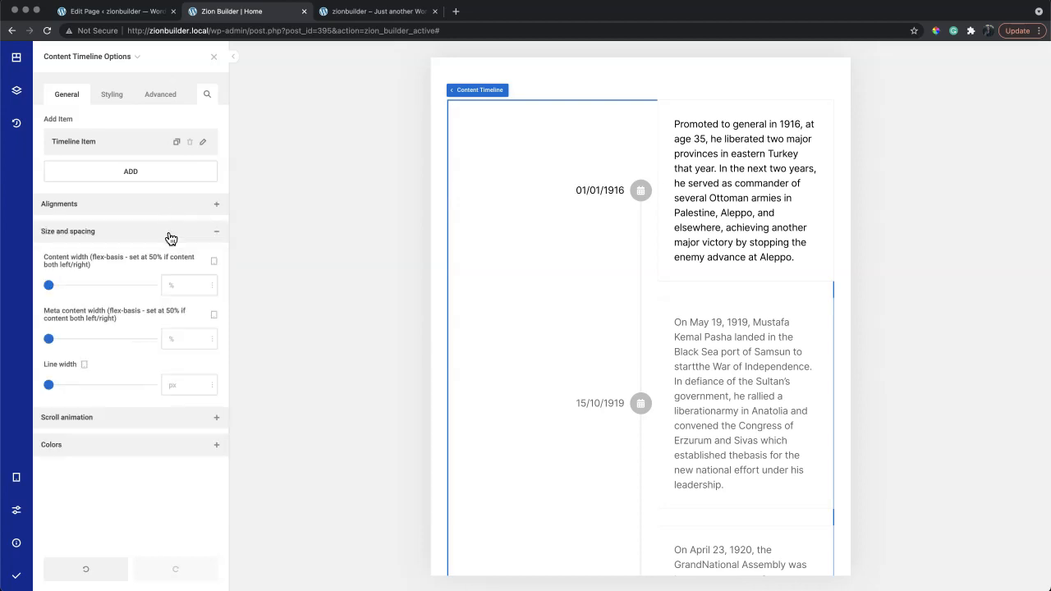
drag(49, 285, 153, 289)
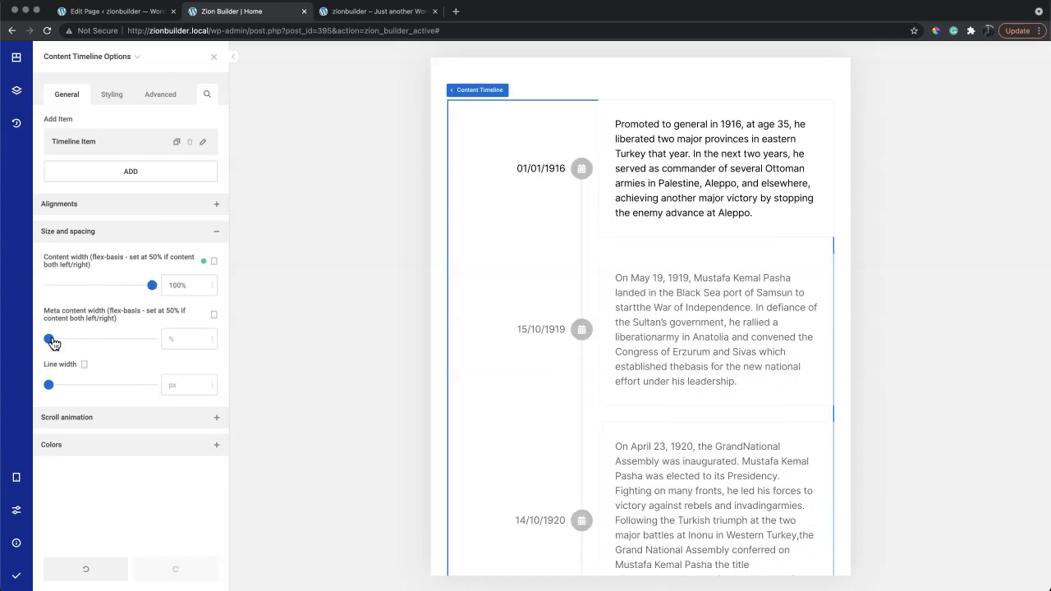
drag(49, 339, 64, 341)
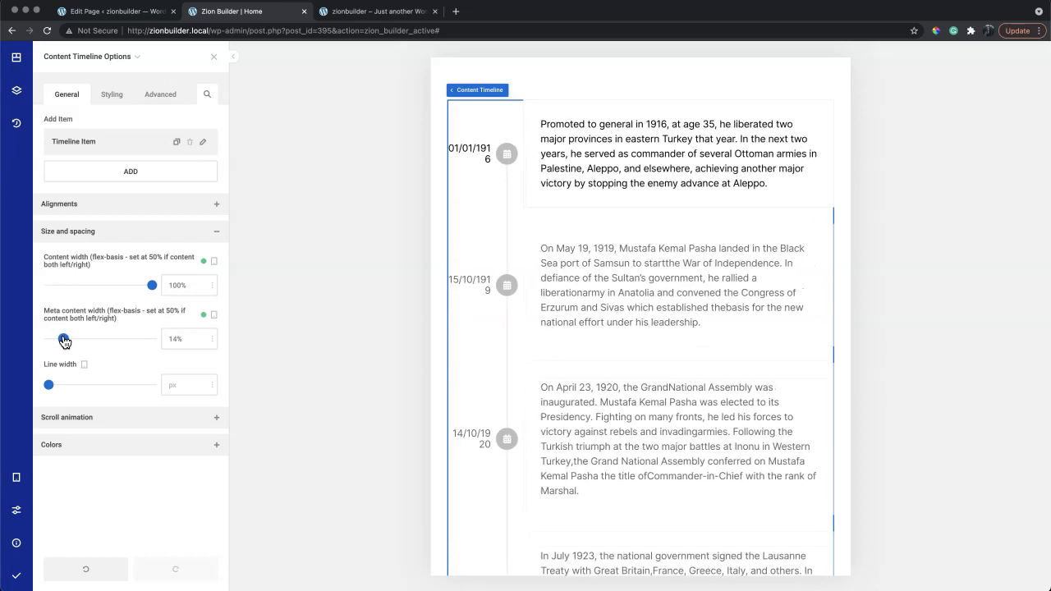
- Set the meta content's font size to 13px for the tablet breakpoint
click(107, 97)
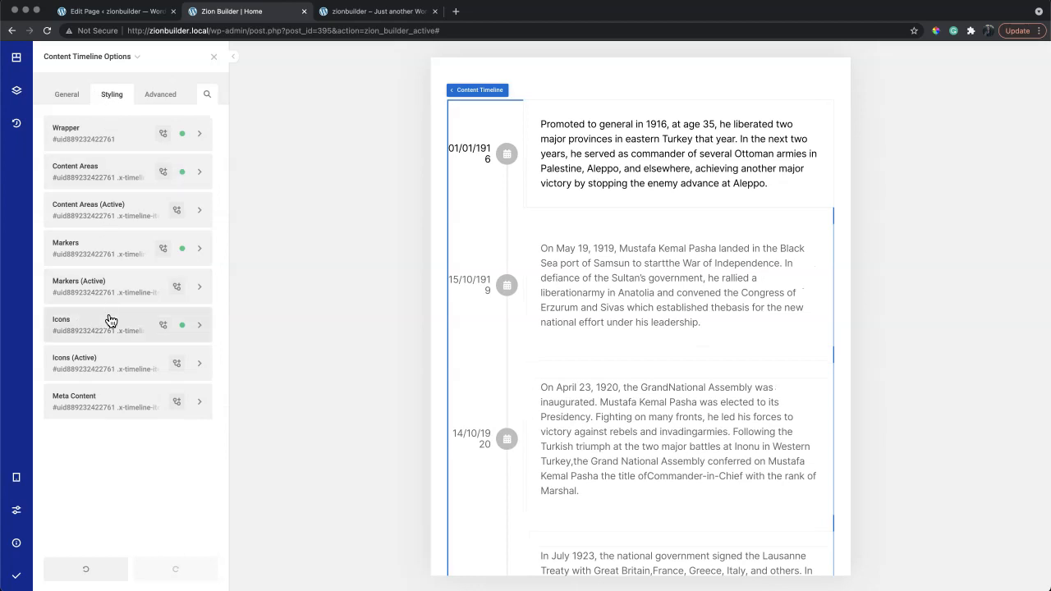
click(118, 406)
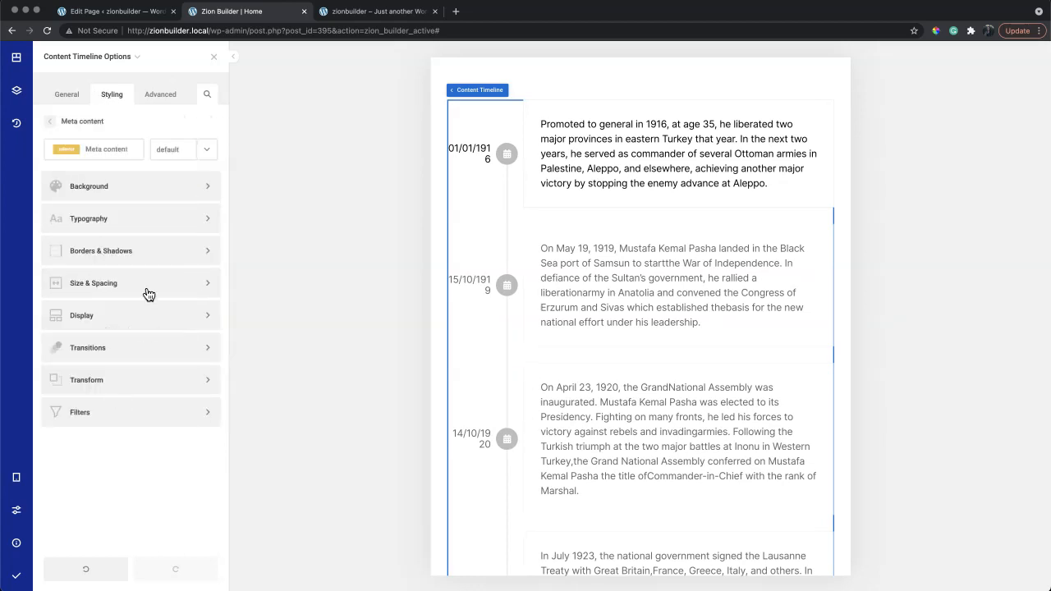
click(151, 223)
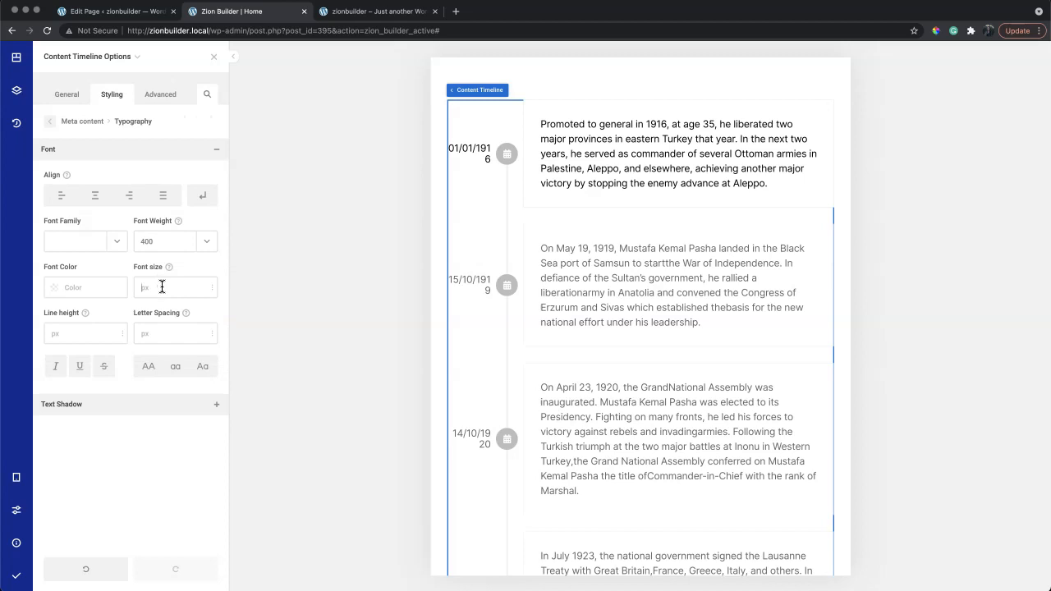
click(161, 286)
text(16)
key(Down)
key(Down)
key(Down)
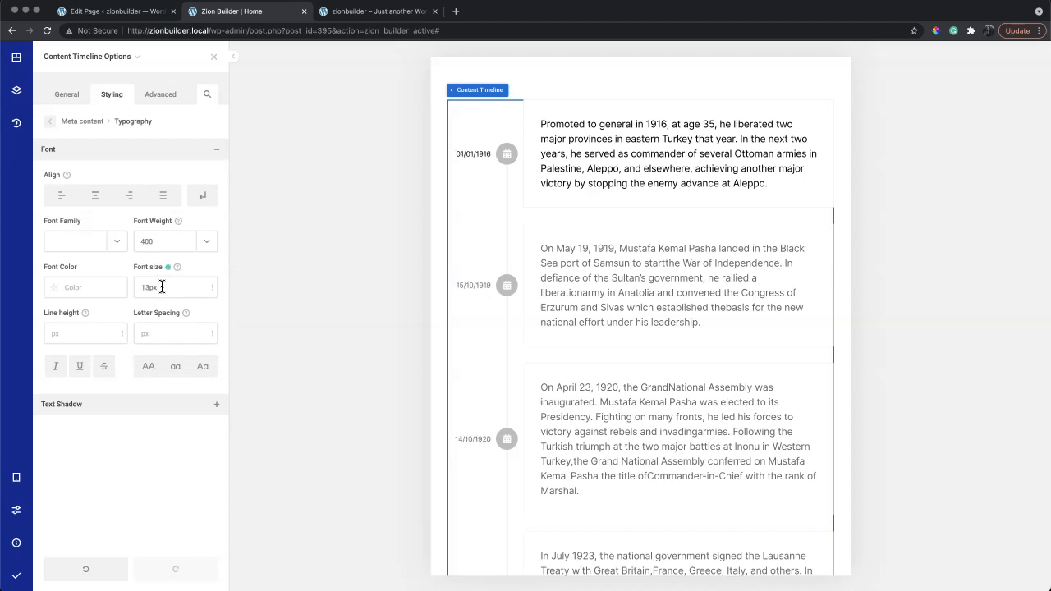
- Review the timeline's tablet size and spacing values and switch the builder back to the desktop view
click(76, 102)
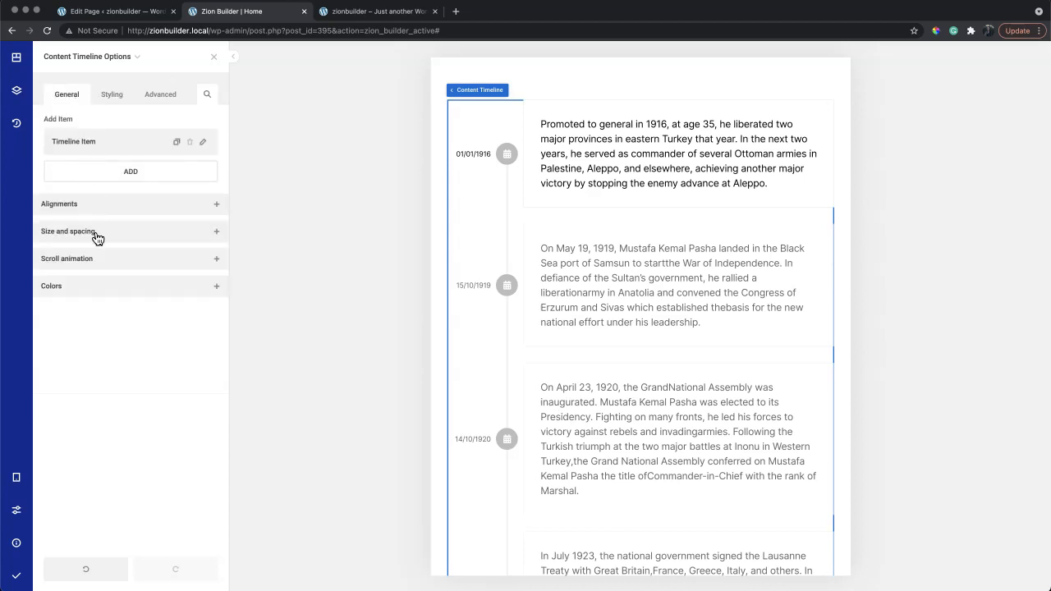
click(126, 236)
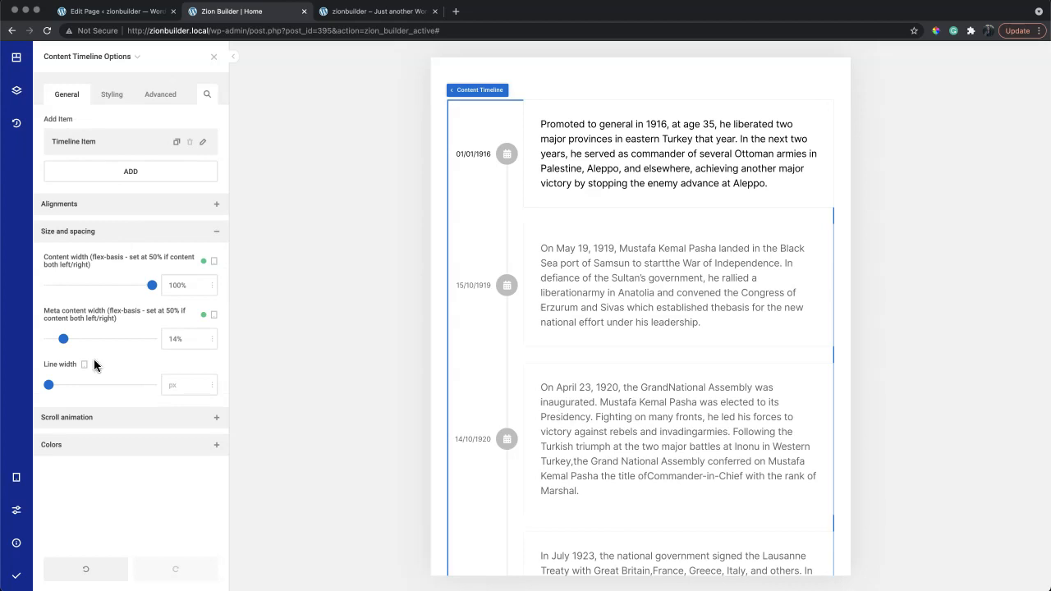
click(136, 237)
click(15, 477)
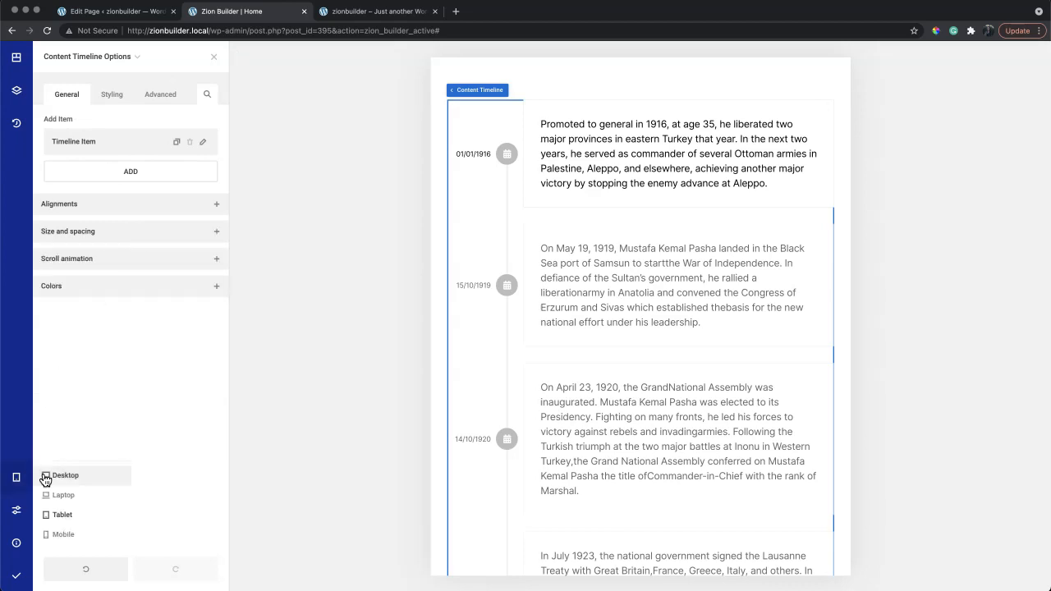
click(45, 478)
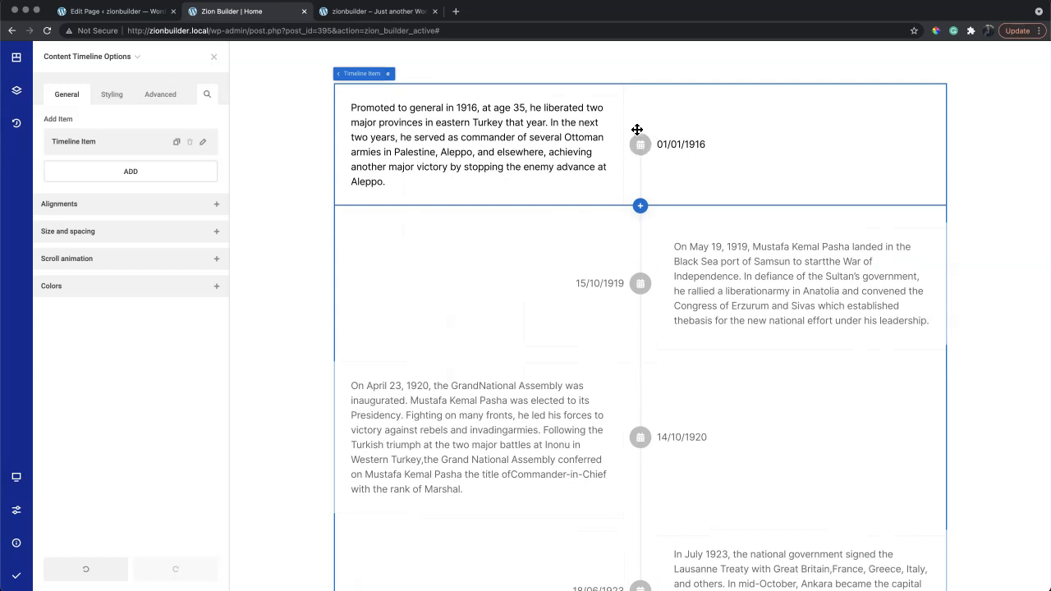
- Link the margins of the timeline markers and set them to 15px on all four sides
click(114, 97)
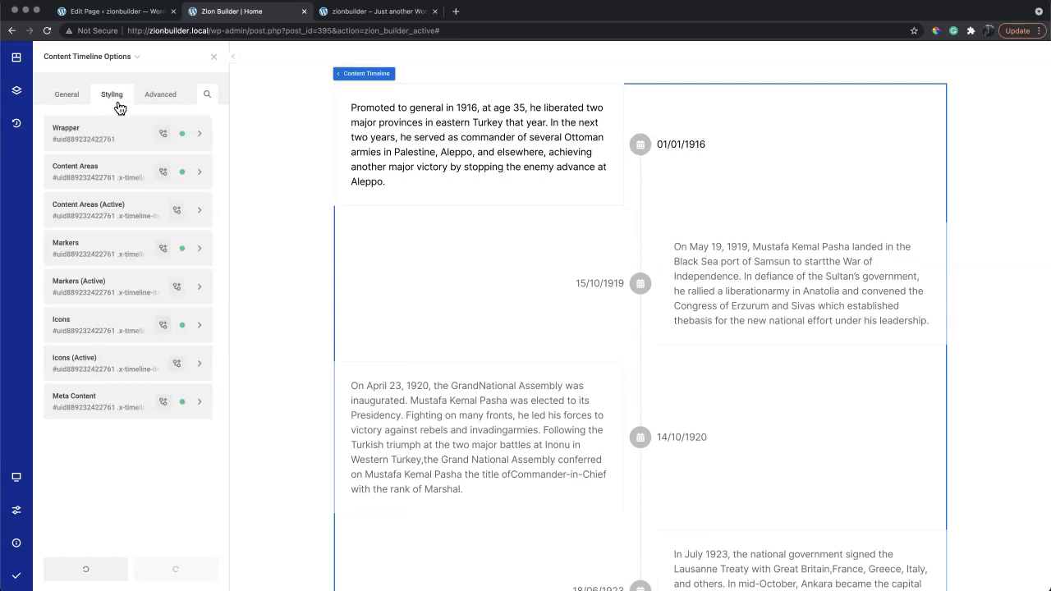
click(119, 241)
click(134, 289)
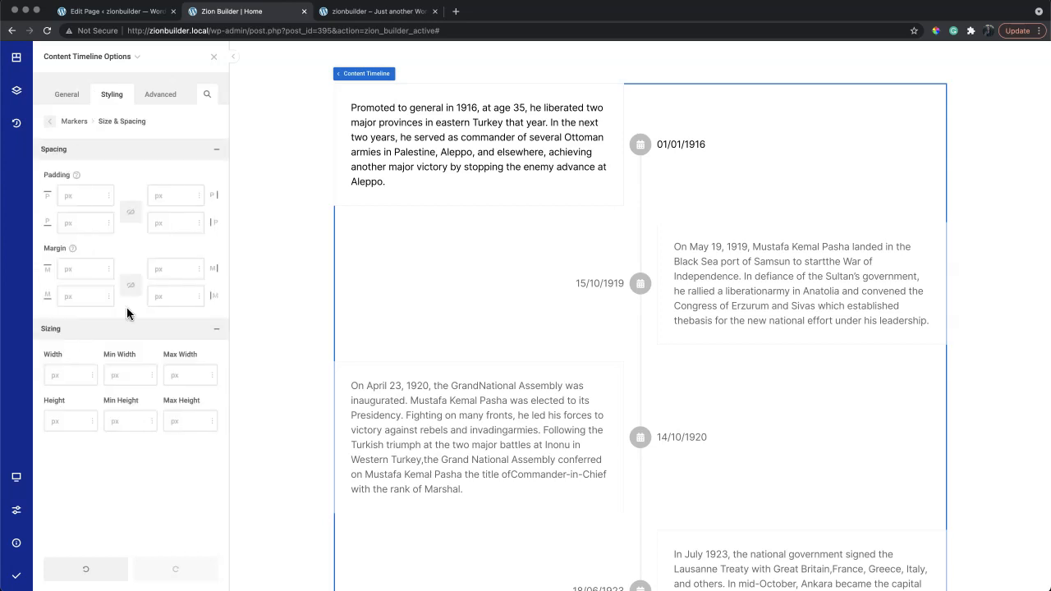
click(131, 287)
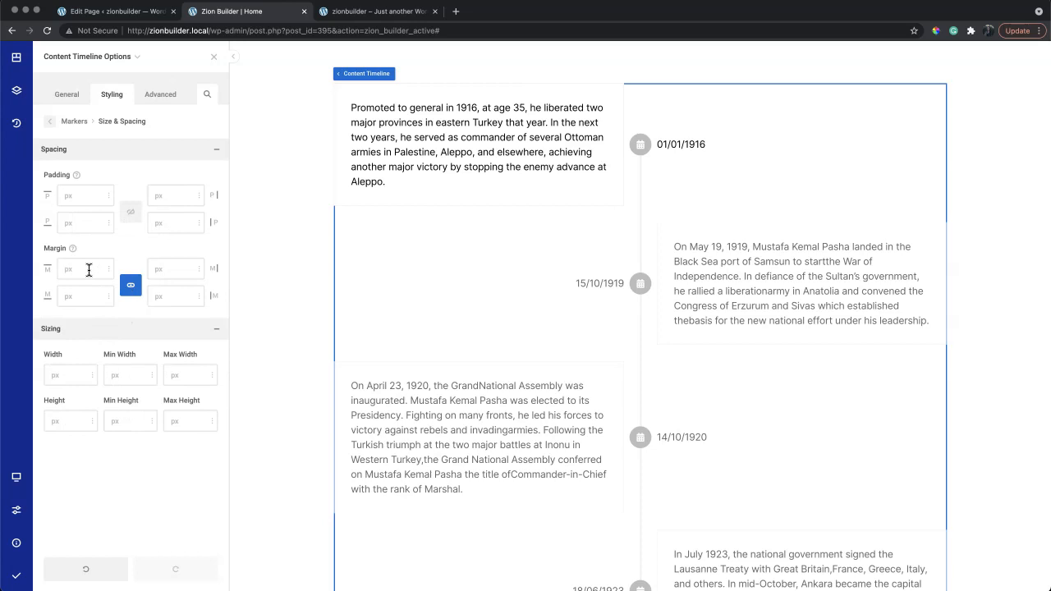
click(89, 269)
text(10)
key(Up)
key(Up)
key(Up)
key(Up)
key(Up)
key(Up)
key(Up)
key(Up)
key(Up)
key(Up)
key(Up)
key(Up)
key(Up)
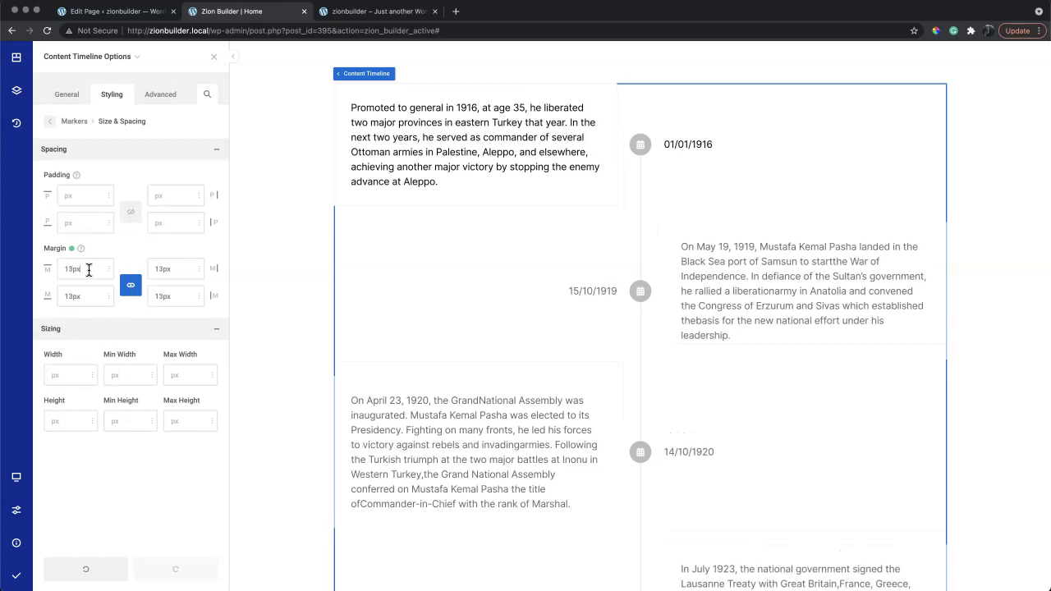
key(Up)
key(Up)
key(Up)
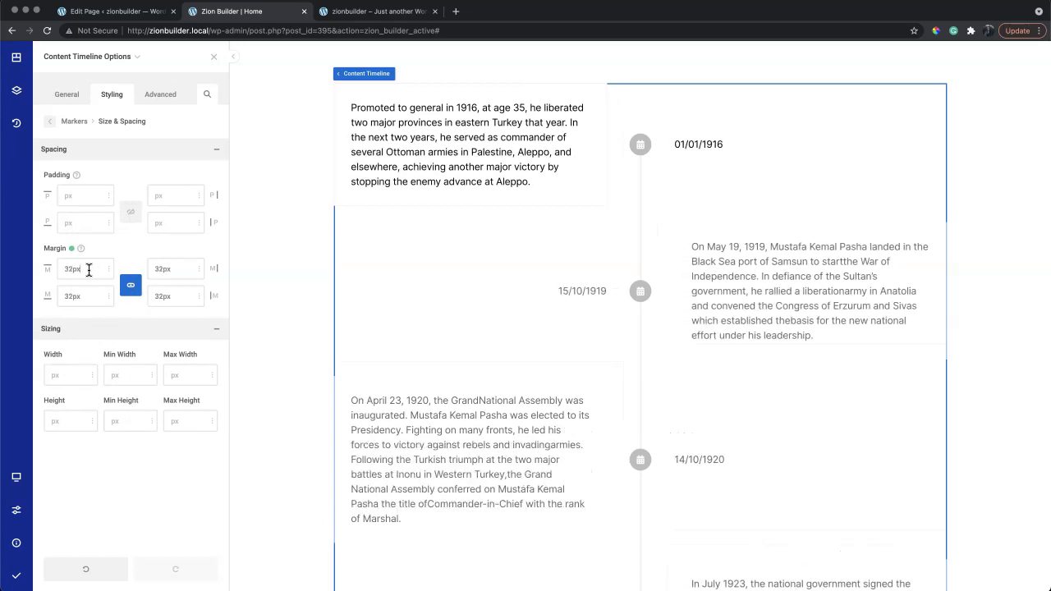
key(Down)
key(Down)
key(Down)
key(Down)
key(Down)
key(Down)
key(Down)
key(Down)
key(Down)
key(Down)
key(Down)
key(Down)
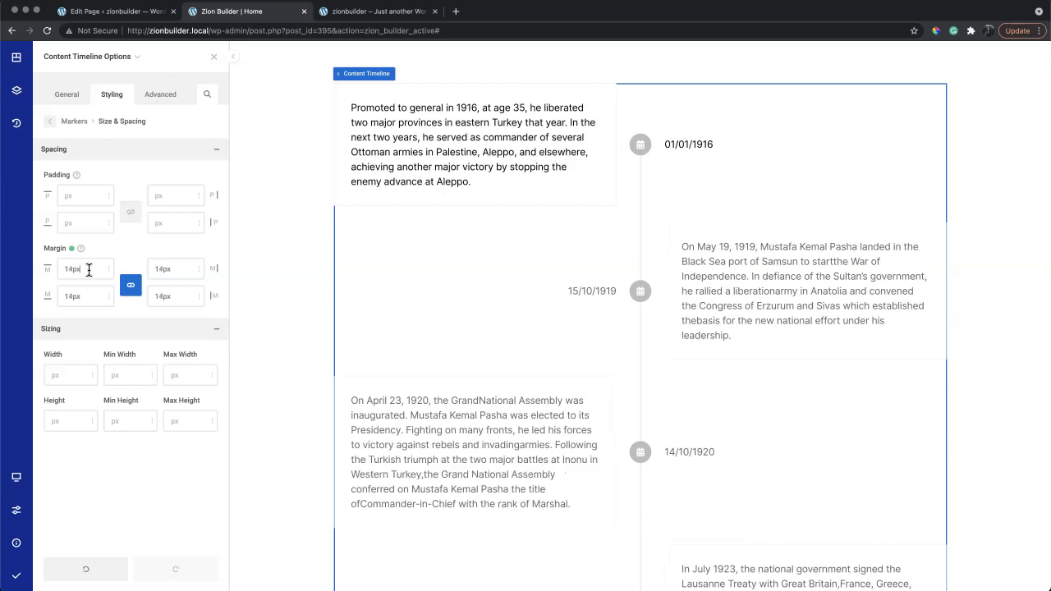
key(Up)
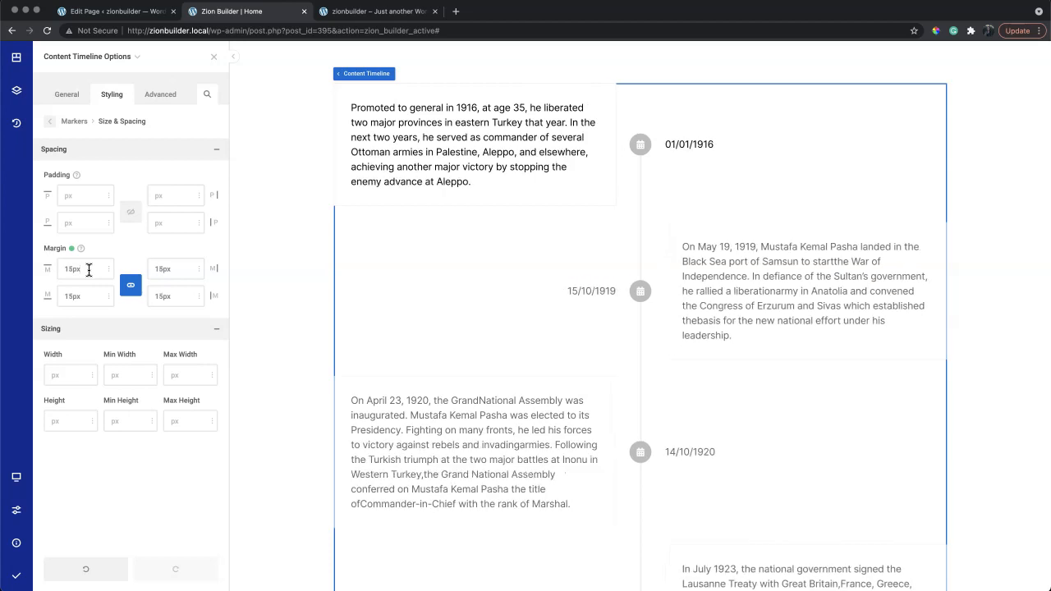
- Save the page, reload the live site and inspect the wider spacing around the timeline markers
click(22, 582)
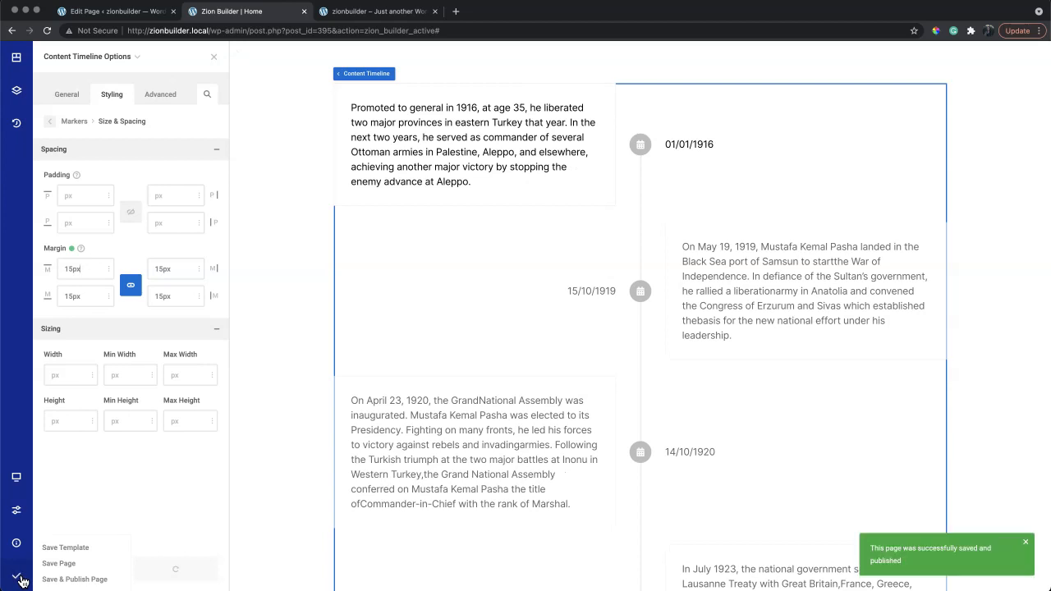
click(385, 11)
scroll(749, 153, up, 2)
key(super+r)
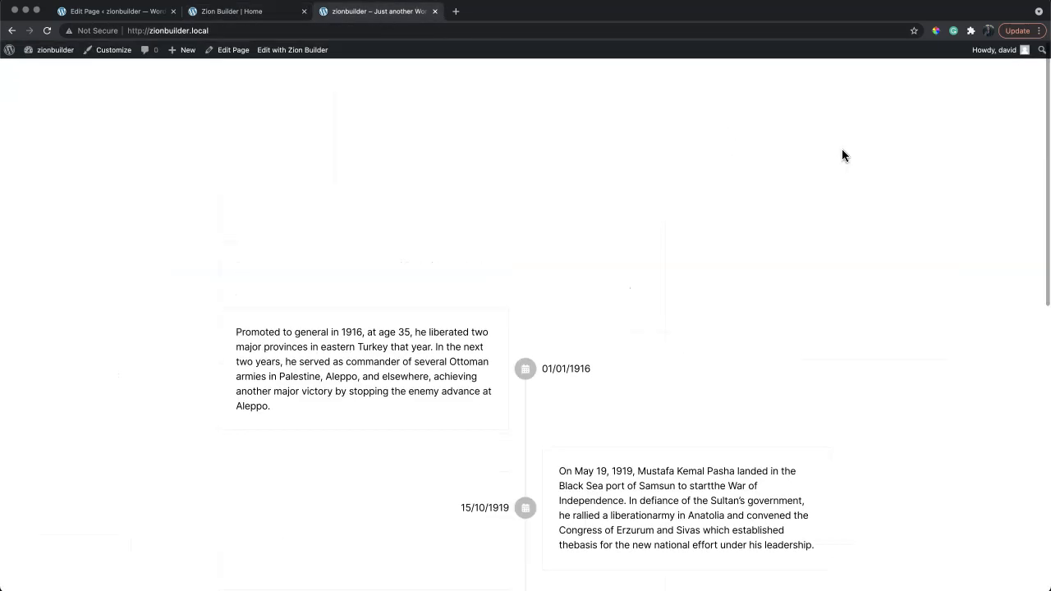
scroll(842, 154, down, 5)
scroll(842, 152, down, 3)
scroll(842, 152, up, 8)
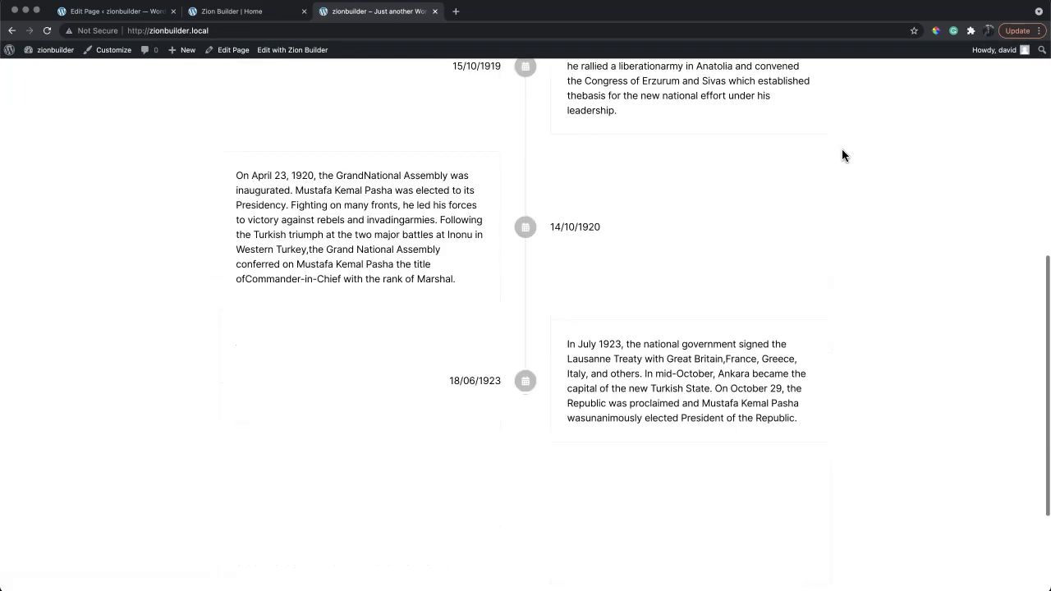
- Narrow the browser window to mobile width, check the live timeline's responsive layout, and restore the full window width
drag(1049, 206, 219, 192)
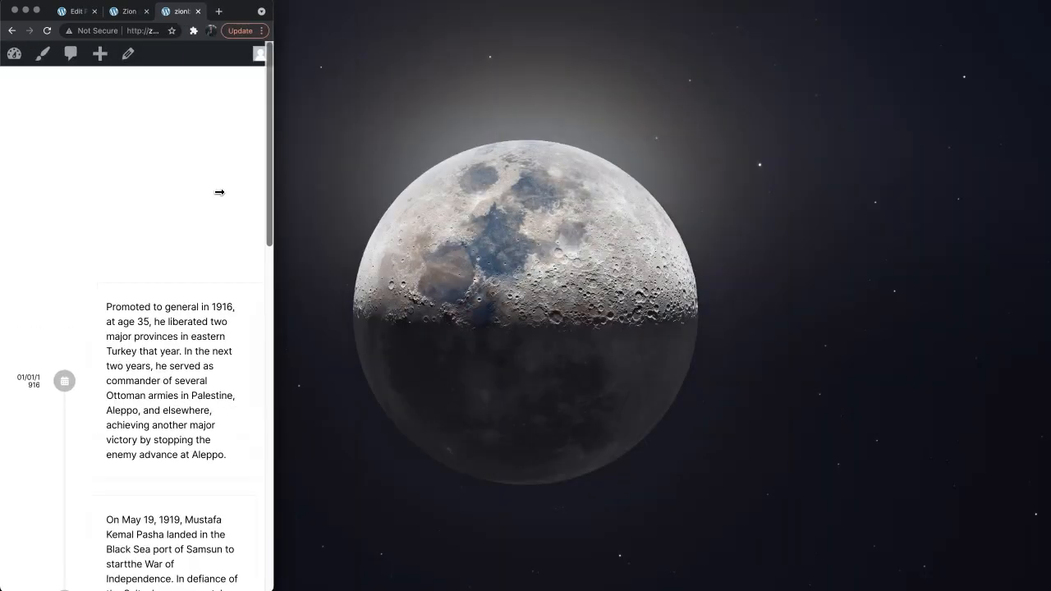
scroll(219, 192, down, 8)
scroll(219, 192, down, 3)
scroll(247, 206, up, 3)
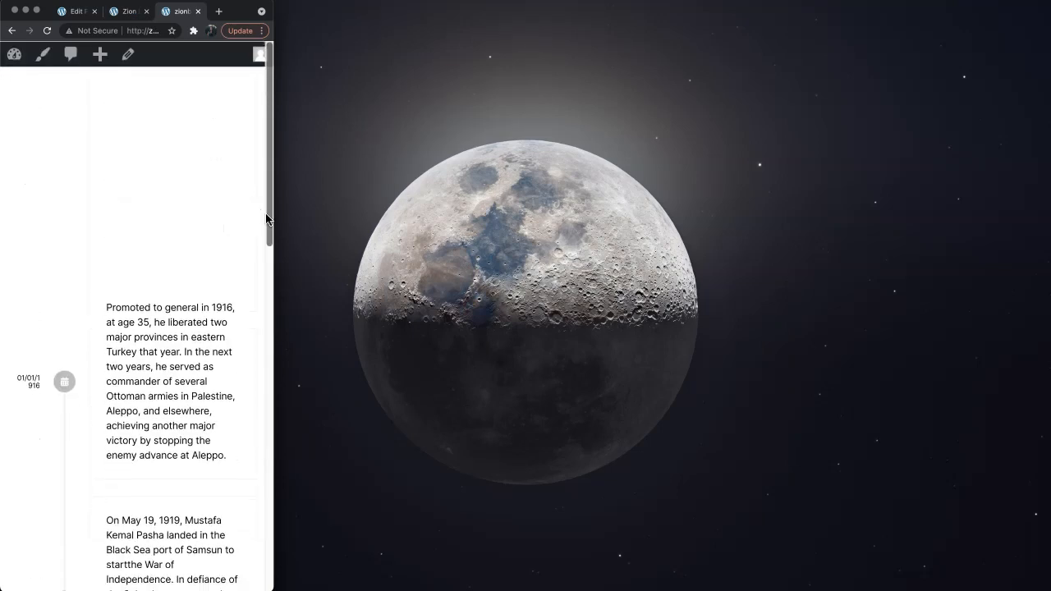
drag(274, 216, 1047, 232)
scroll(934, 254, down, 4)
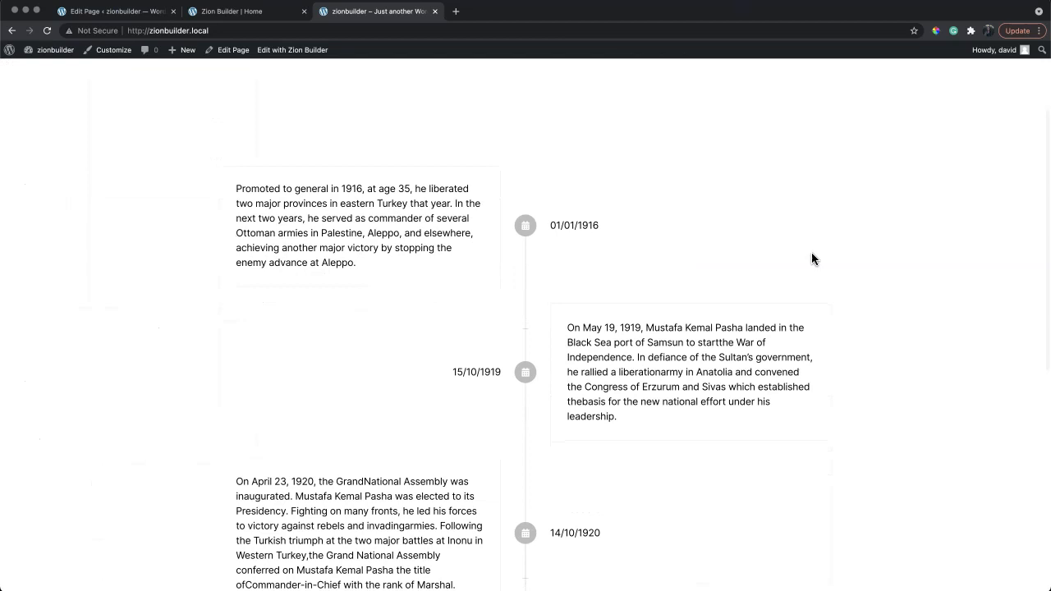